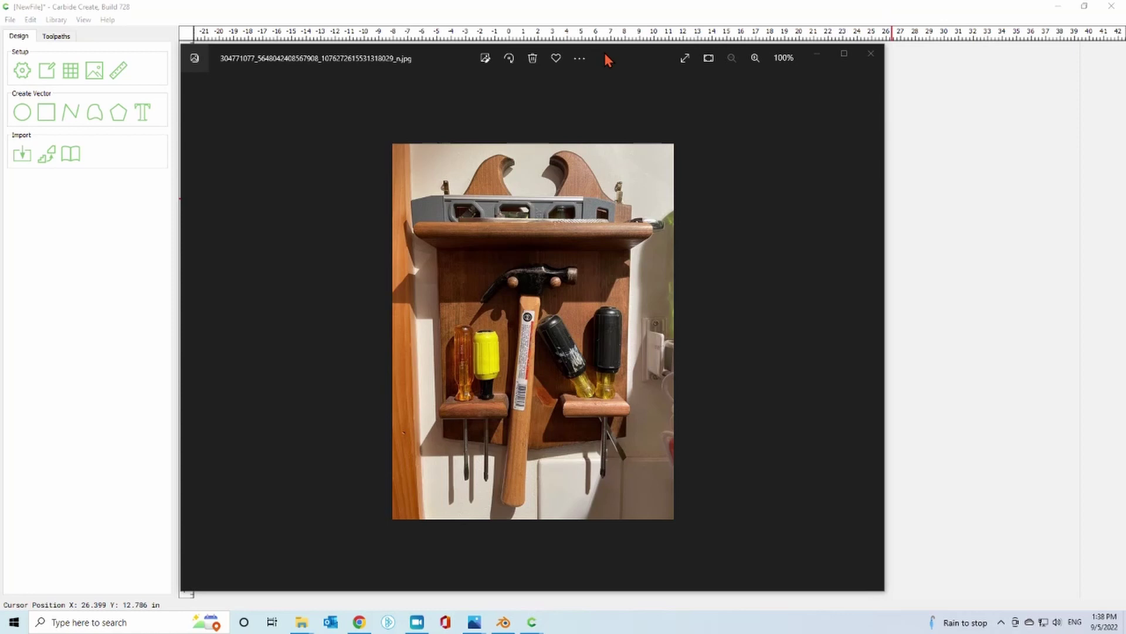
Move the Photos window with the tool-rack photo aside to uncover the Carbide Create canvas
{"action": "left_click_drag", "start_coordinate": [597, 50], "coordinate": [1125, 152]}
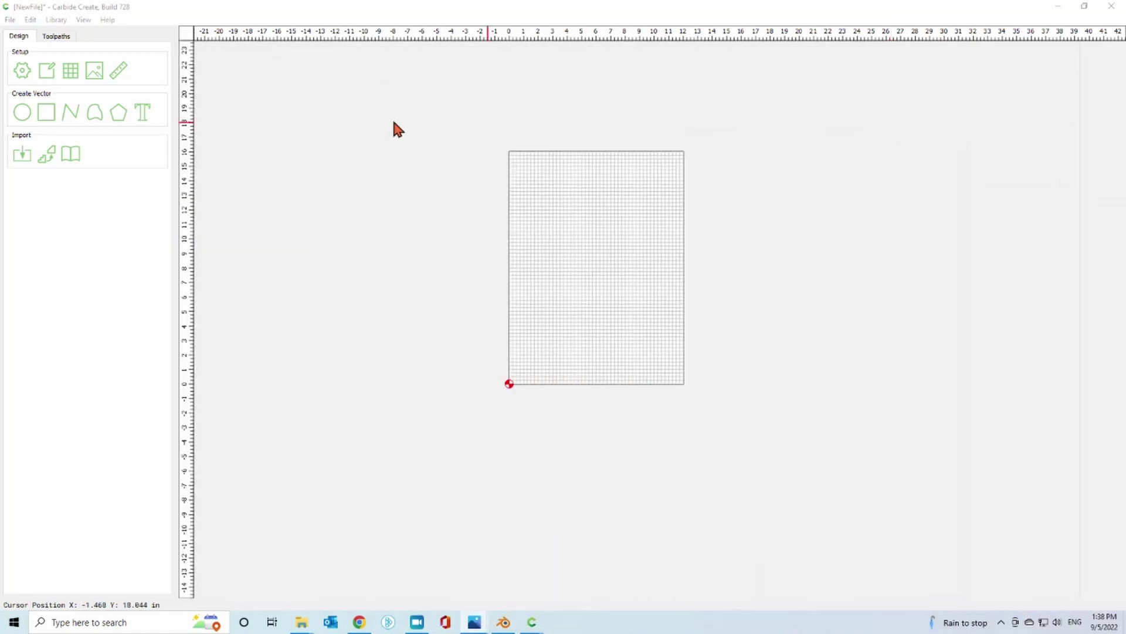
Set the job stock to 12 in wide by 16 in tall in Job Setup
{"action": "left_click", "coordinate": [22, 70]}
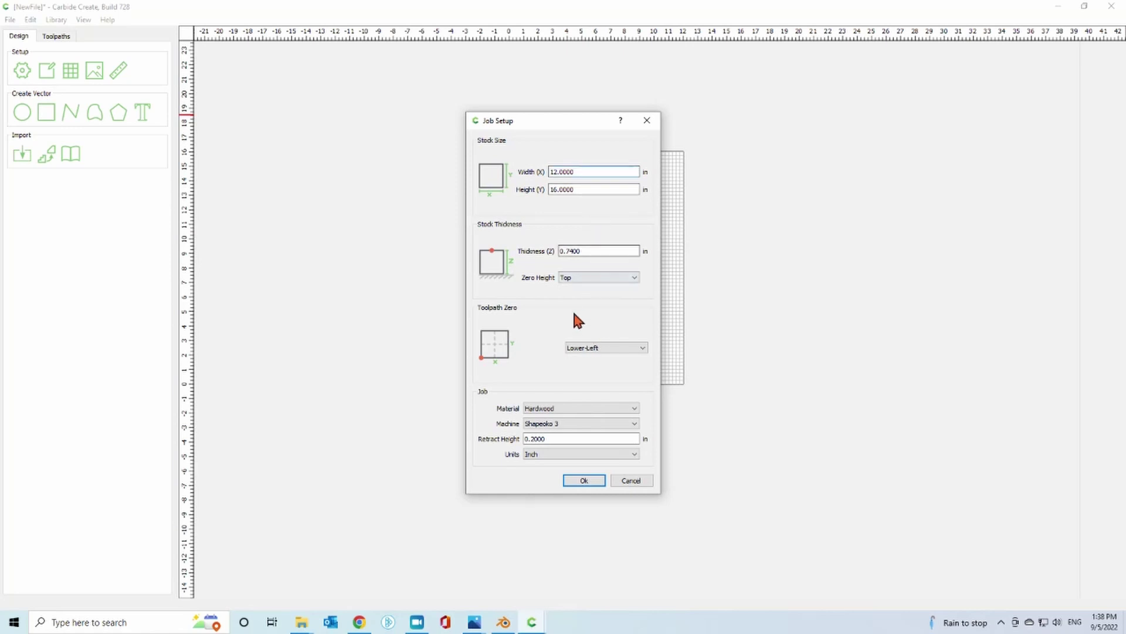
{"action": "left_click", "coordinate": [580, 480]}
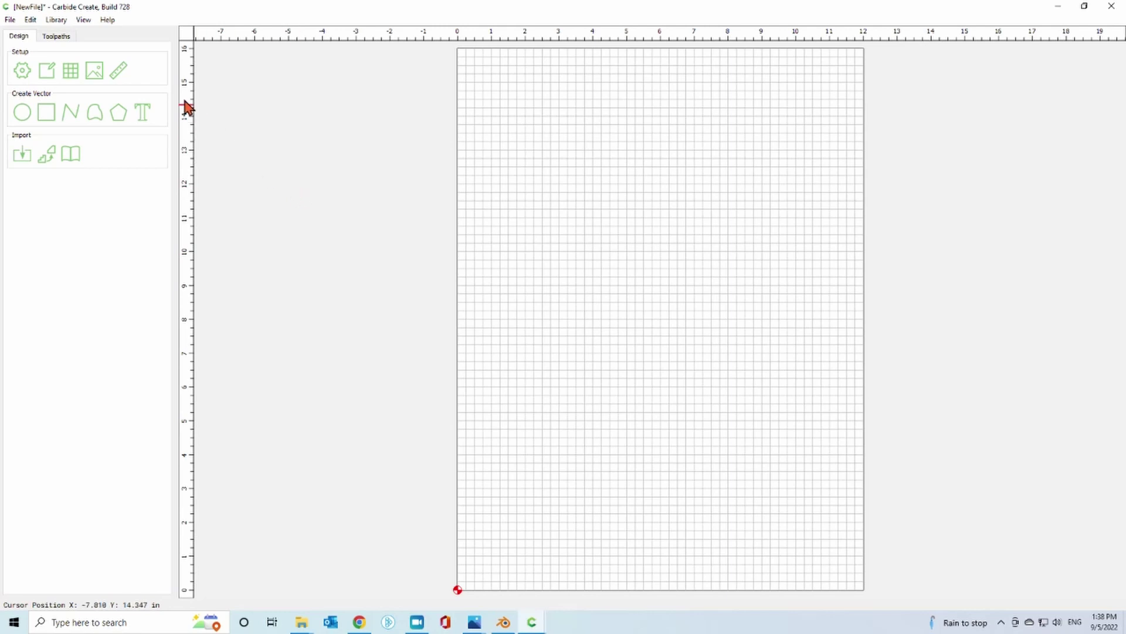
Load the tool-rack JPG as the background image
{"action": "left_click", "coordinate": [94, 70]}
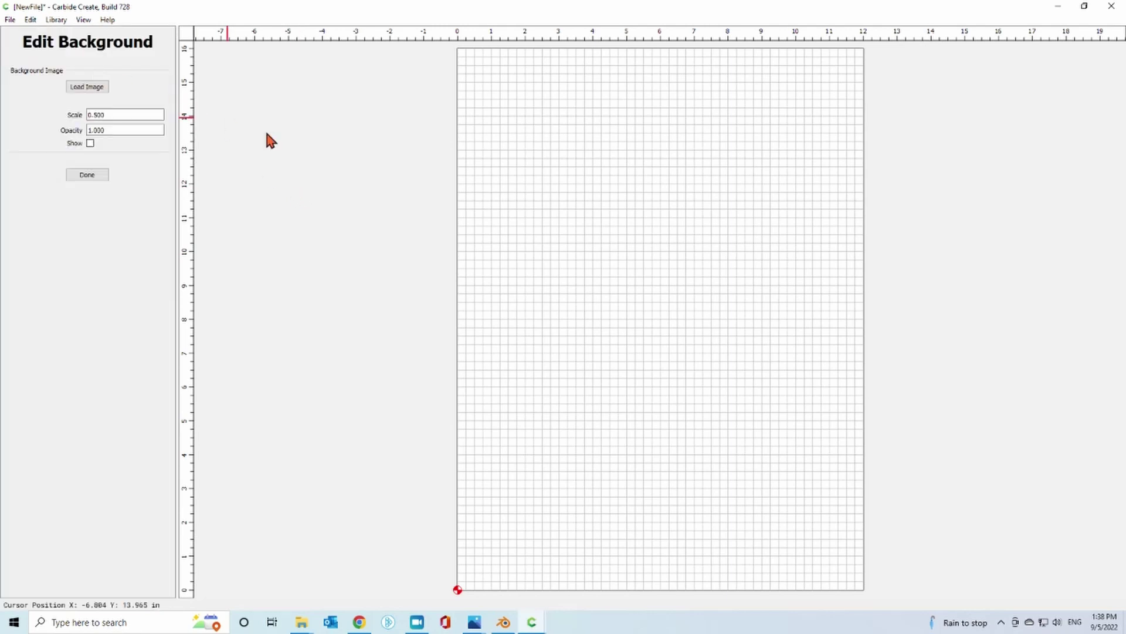
{"action": "left_click", "coordinate": [86, 88]}
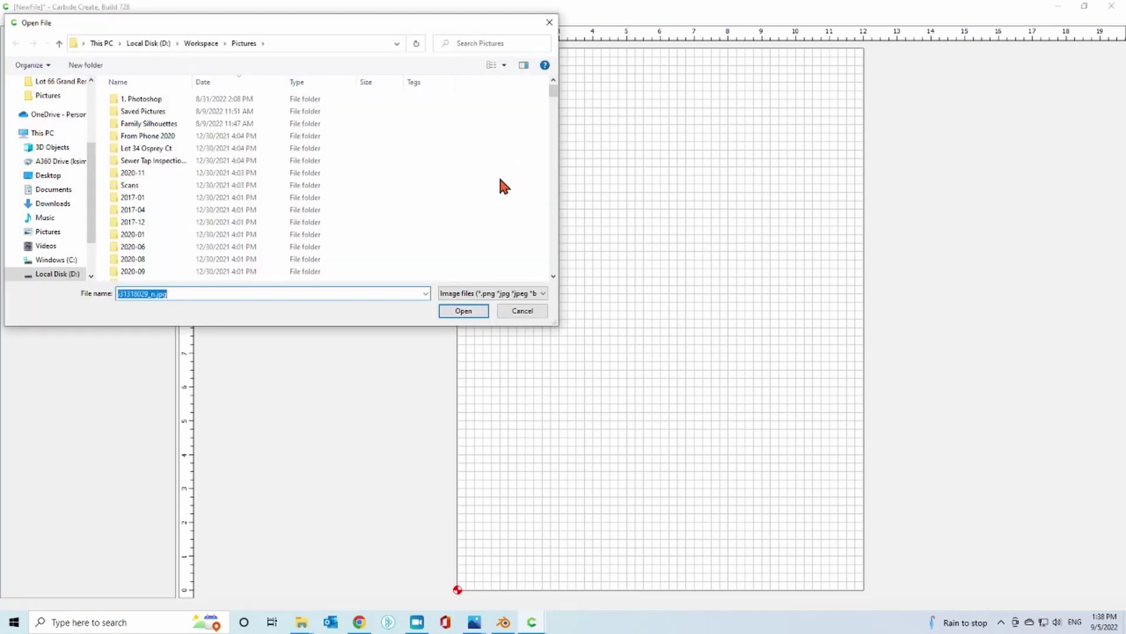
{"action": "scroll", "coordinate": [323, 194], "scroll_direction": "down", "scroll_amount": 4}
{"action": "scroll", "coordinate": [260, 225], "scroll_direction": "down", "scroll_amount": 2}
{"action": "left_click", "coordinate": [156, 201]}
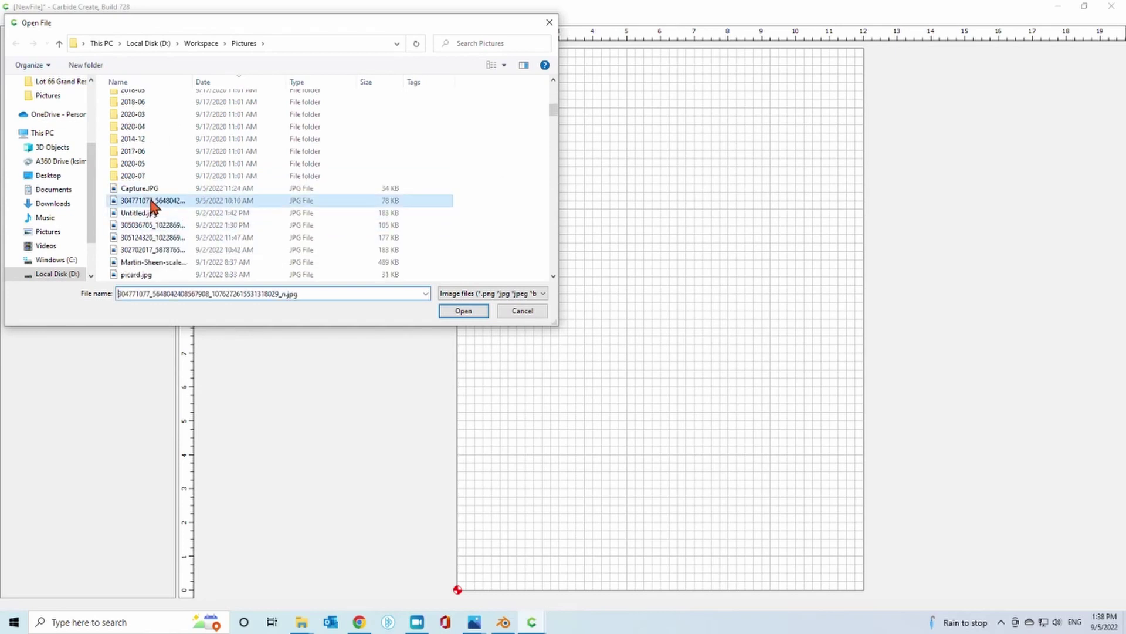
{"action": "left_click", "coordinate": [462, 311]}
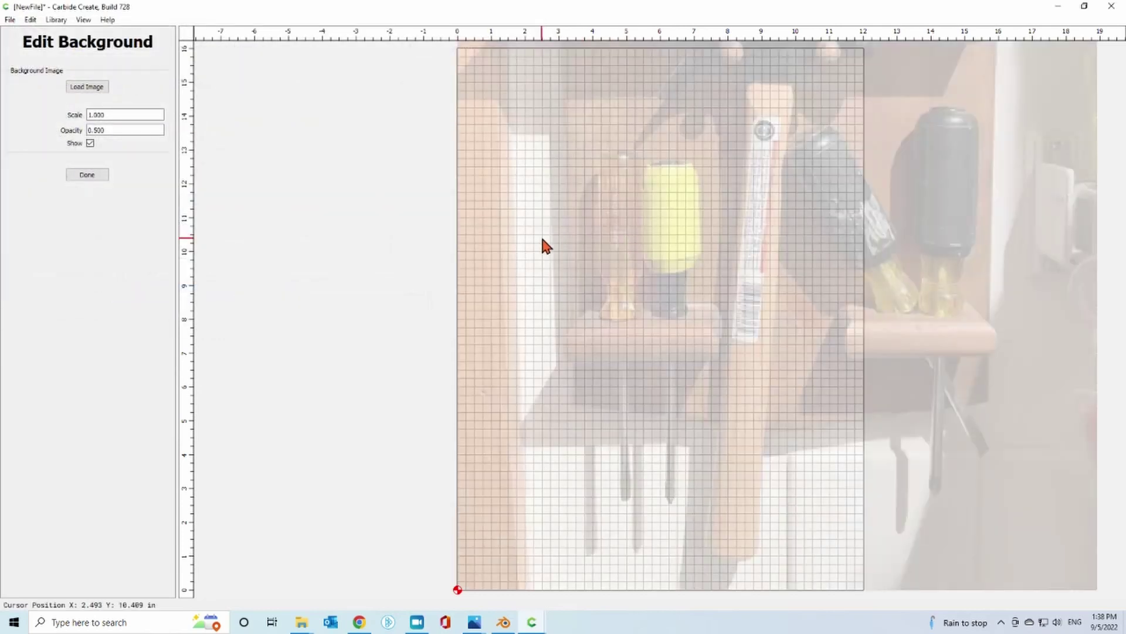
Set the background opacity to 1 and select the scale value for editing
{"action": "scroll", "coordinate": [545, 241], "scroll_direction": "down", "scroll_amount": 3}
{"action": "scroll", "coordinate": [562, 270], "scroll_direction": "down", "scroll_amount": 1}
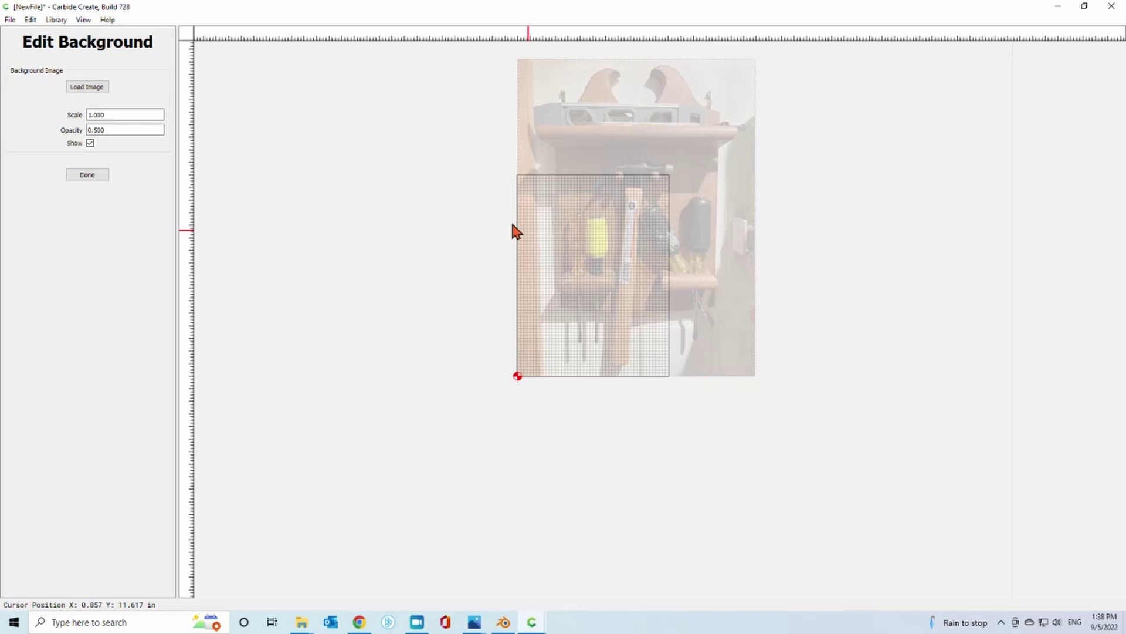
{"action": "left_click_drag", "start_coordinate": [140, 131], "coordinate": [70, 127]}
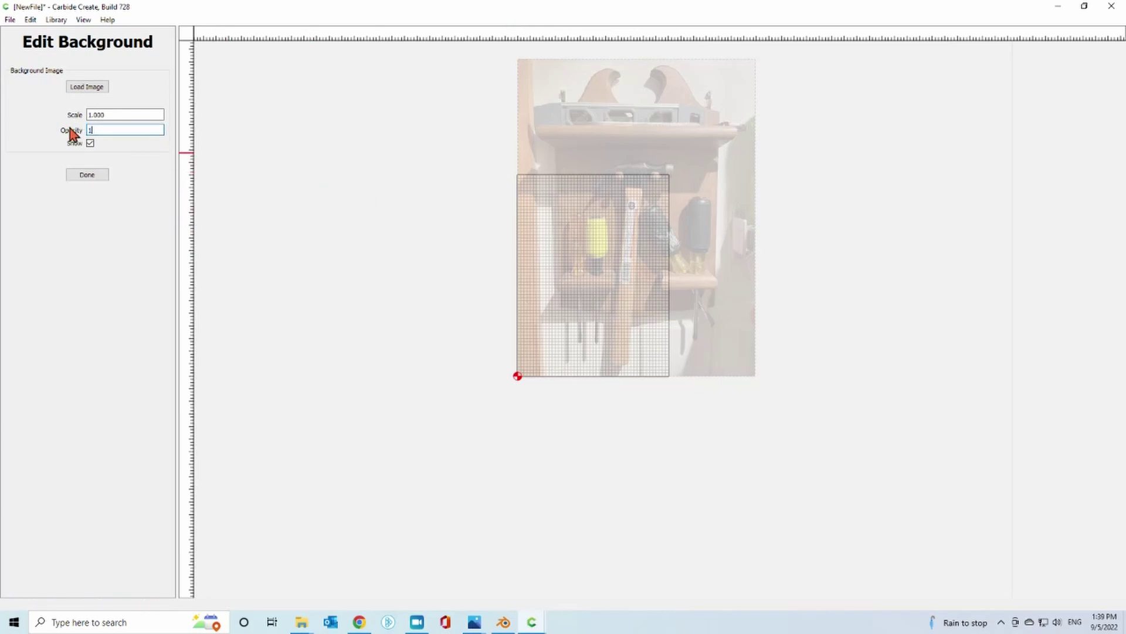
{"action": "type", "text": "1"}
{"action": "key", "text": "Return"}
{"action": "left_click_drag", "start_coordinate": [135, 114], "coordinate": [73, 112]}
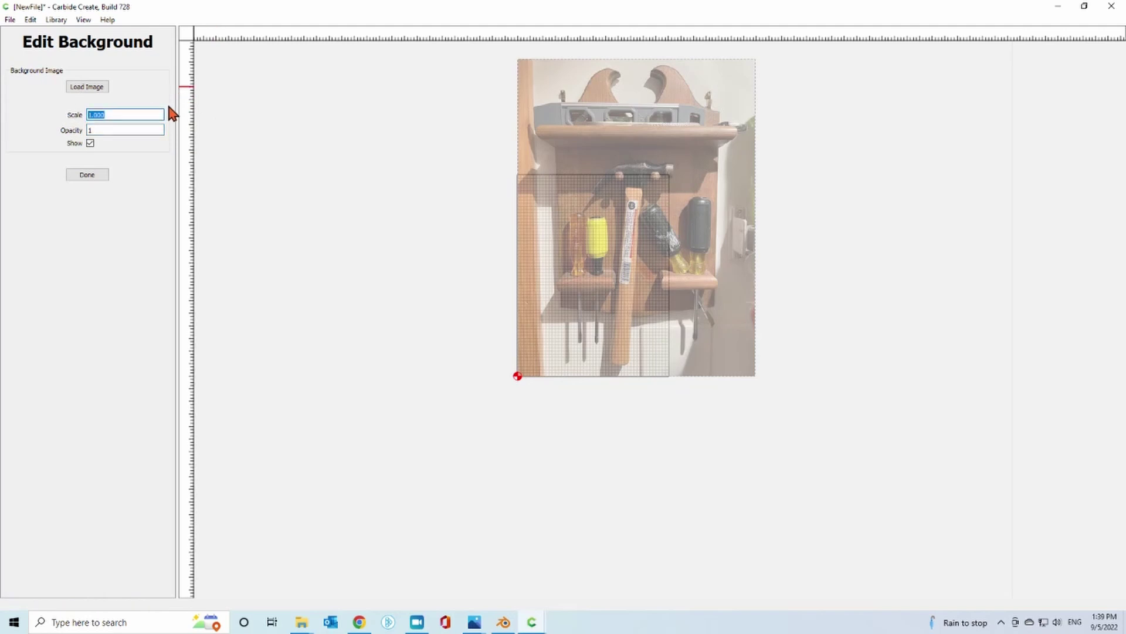
Apply a background scale of 0.5 and finish the background settings
{"action": "type", "text": ".5"}
{"action": "left_click", "coordinate": [87, 174]}
{"action": "scroll", "coordinate": [546, 281], "scroll_direction": "up", "scroll_amount": 5}
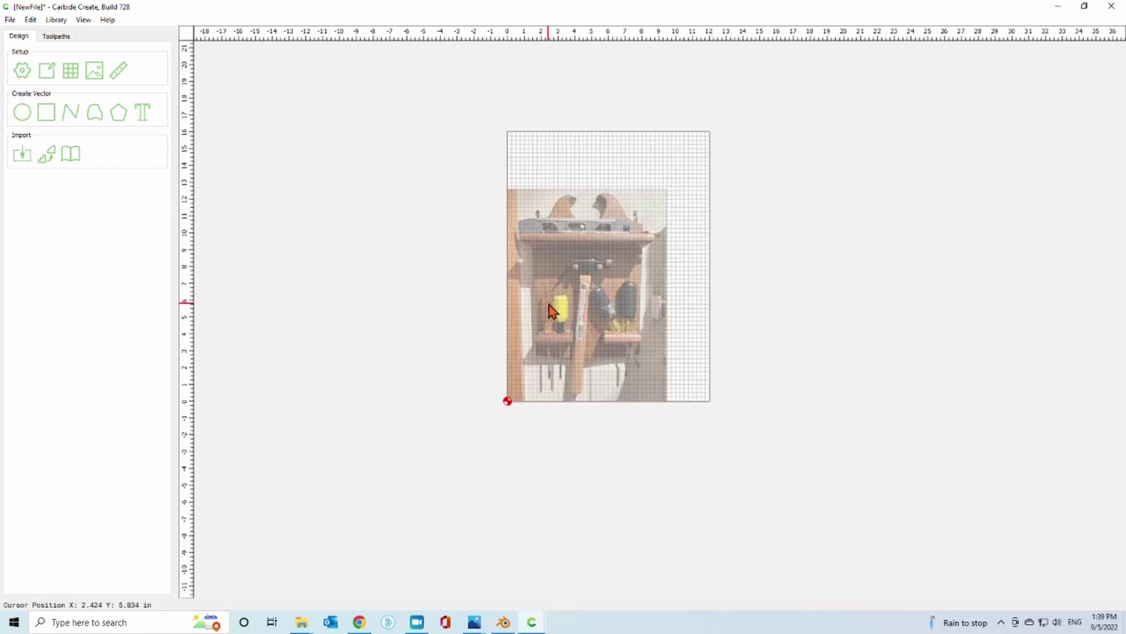
{"action": "scroll", "coordinate": [588, 259], "scroll_direction": "up", "scroll_amount": 2}
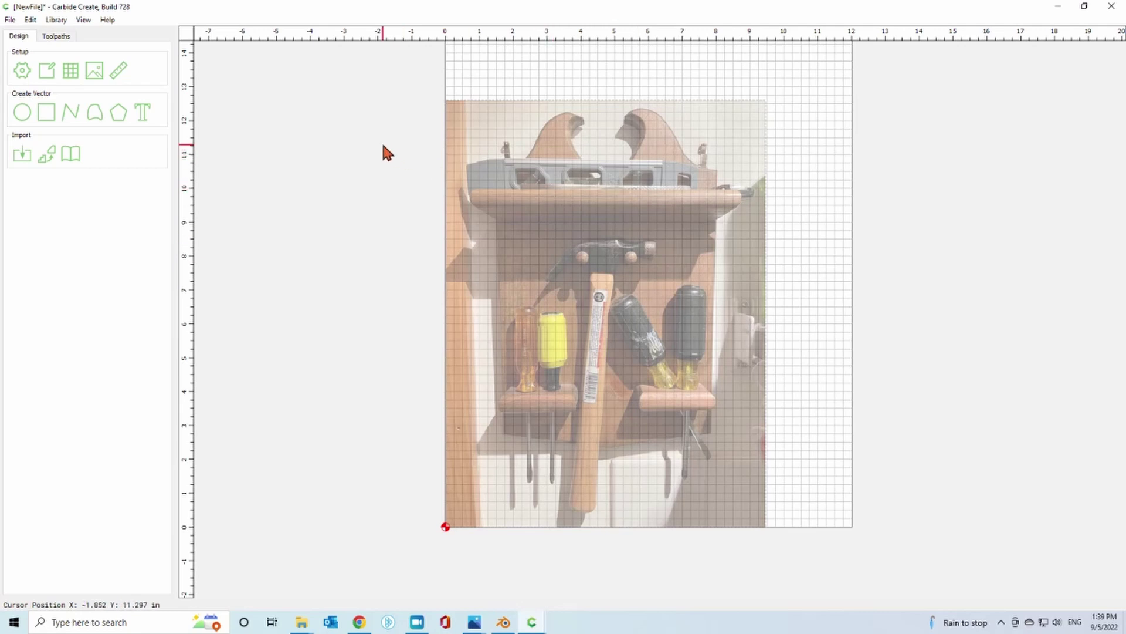
Start a polyline at the rack's top-right curve and turn on Snap to Grid
{"action": "left_click", "coordinate": [70, 111]}
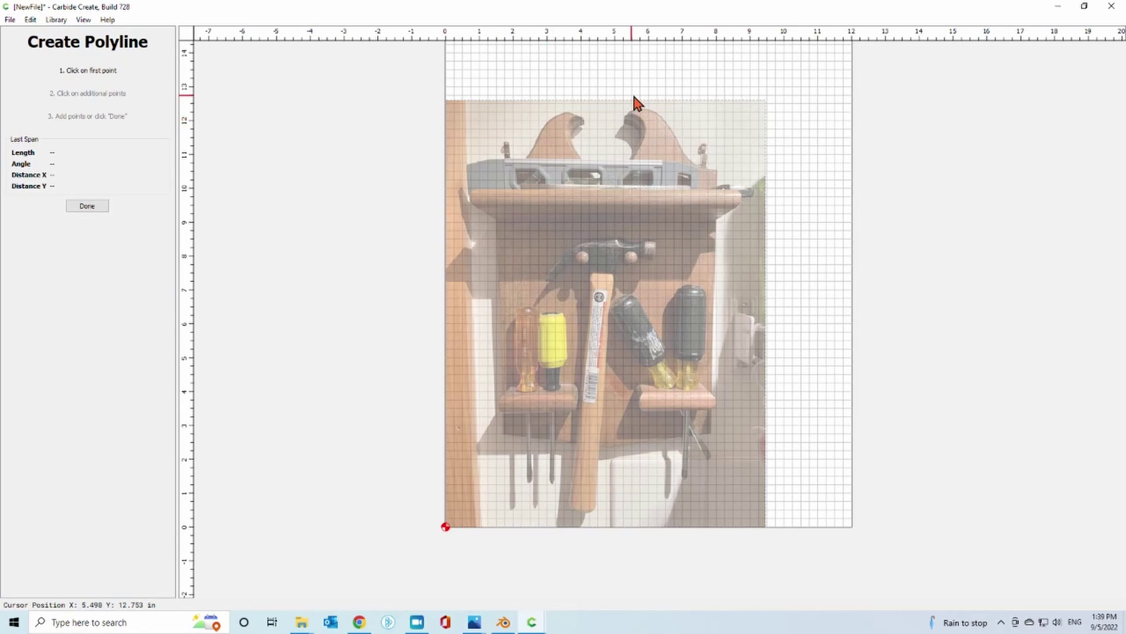
{"action": "scroll", "coordinate": [636, 106], "scroll_direction": "up", "scroll_amount": 2}
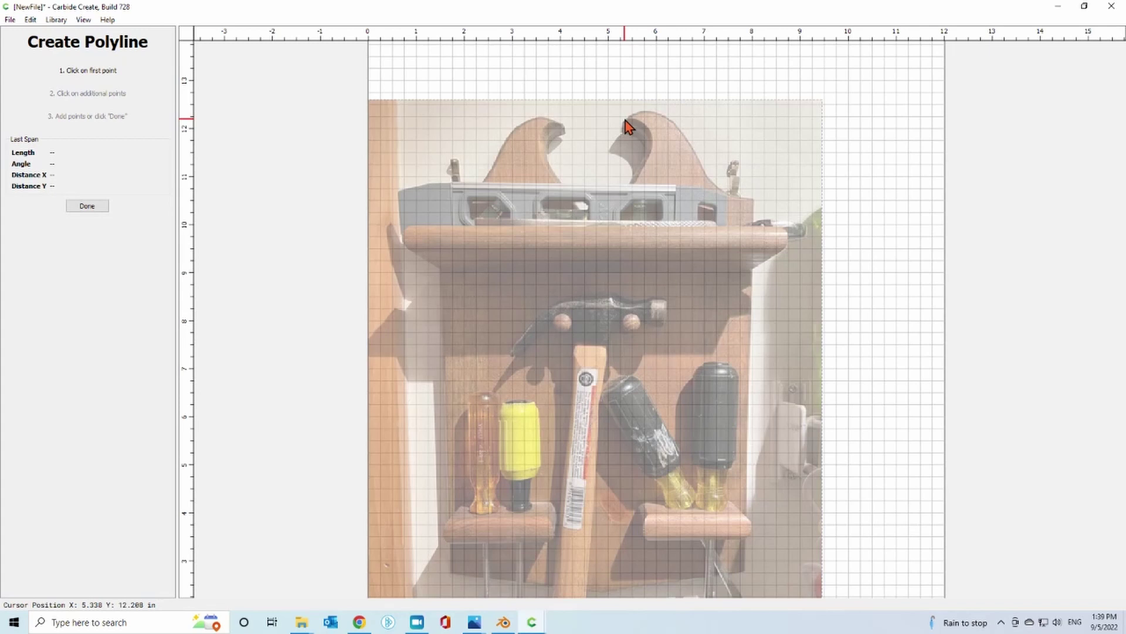
{"action": "left_click", "coordinate": [625, 121]}
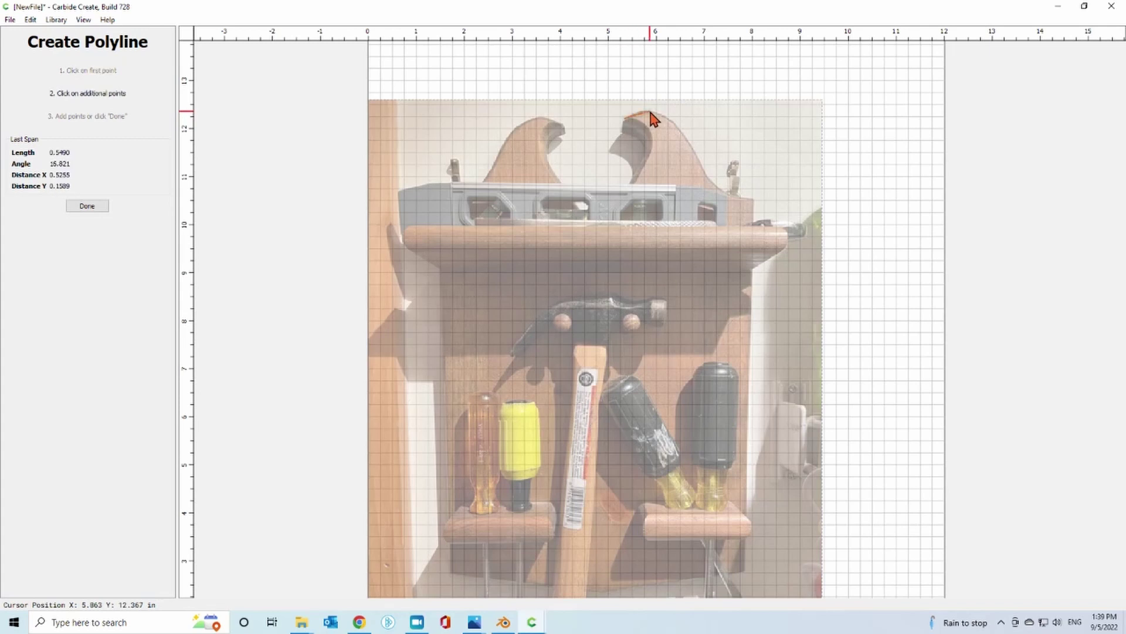
{"action": "left_click", "coordinate": [649, 110]}
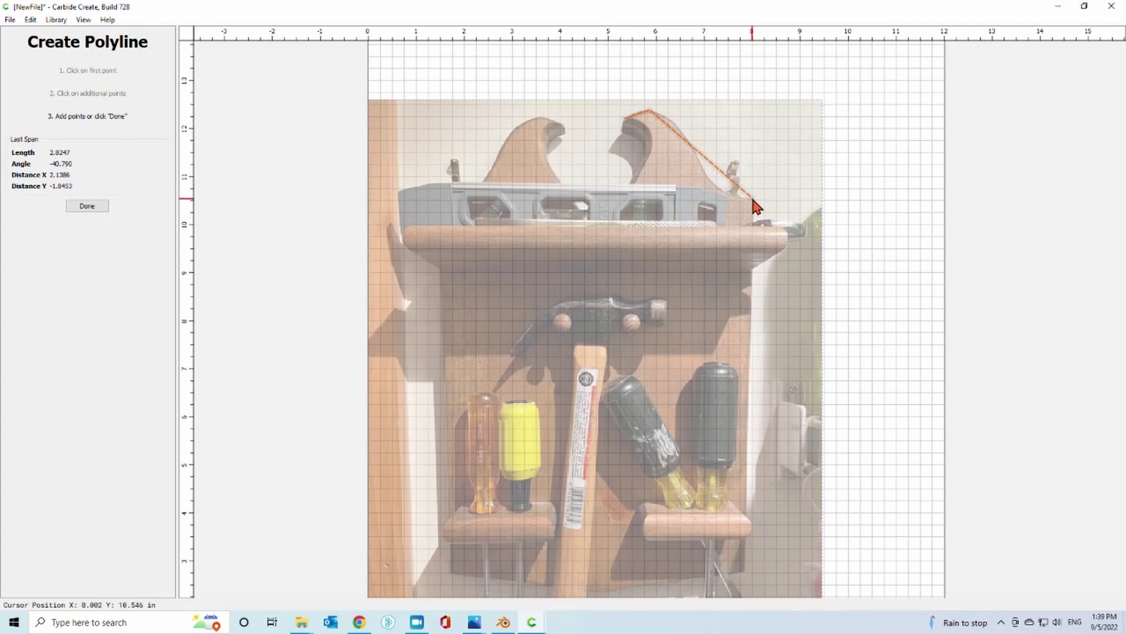
{"action": "left_click", "coordinate": [83, 19]}
{"action": "left_click", "coordinate": [99, 71]}
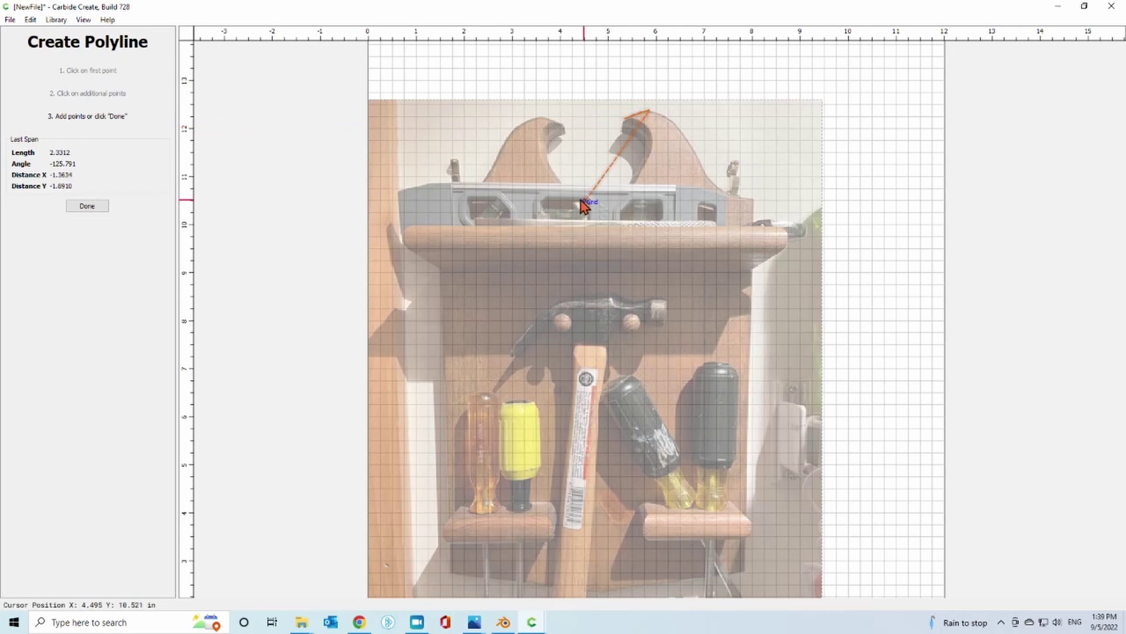
{"action": "scroll", "coordinate": [755, 201], "scroll_direction": "down", "scroll_amount": 2}
Trace the right side, bottom and inner edge, disable snapping, and close the 3.25 × 10.14 in polyline
{"action": "left_click", "coordinate": [754, 200]}
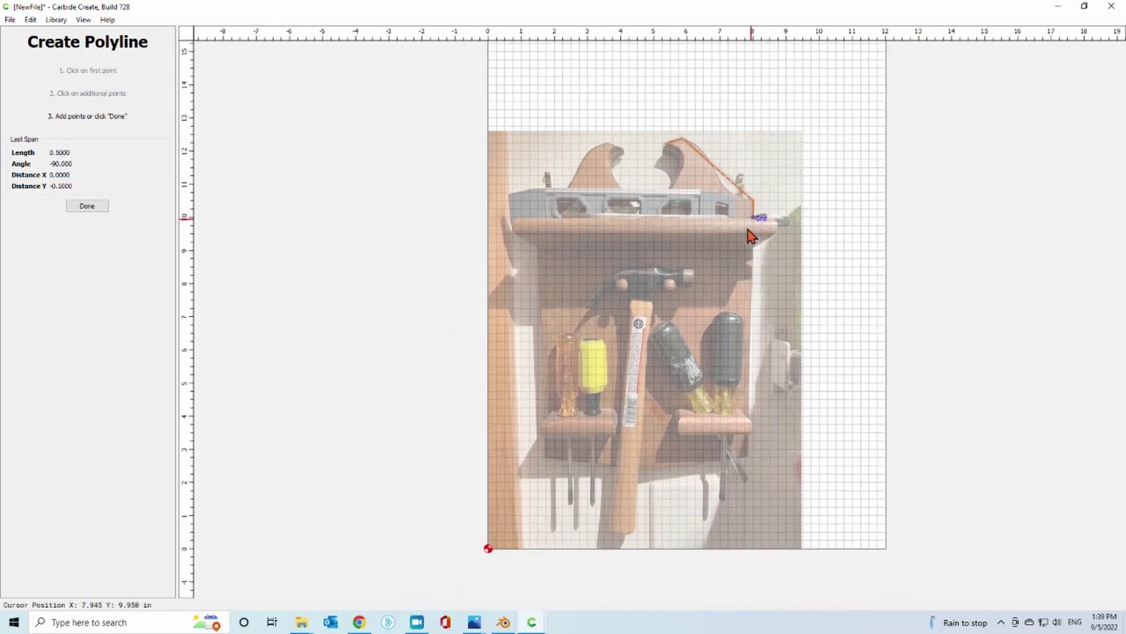
{"action": "left_click", "coordinate": [754, 457]}
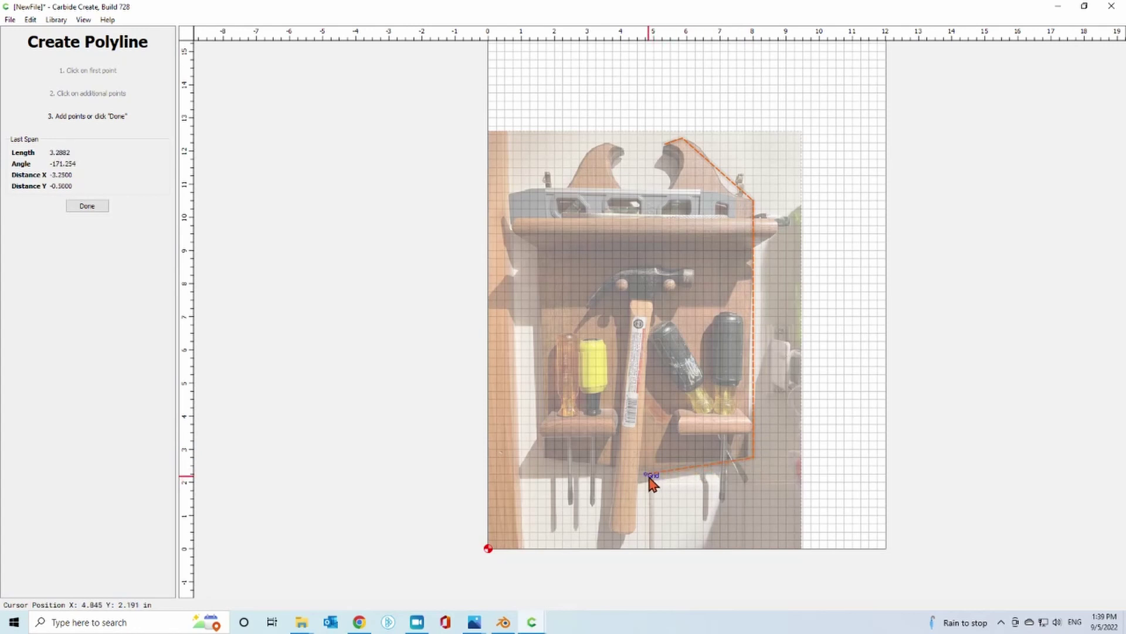
{"action": "left_click", "coordinate": [646, 473]}
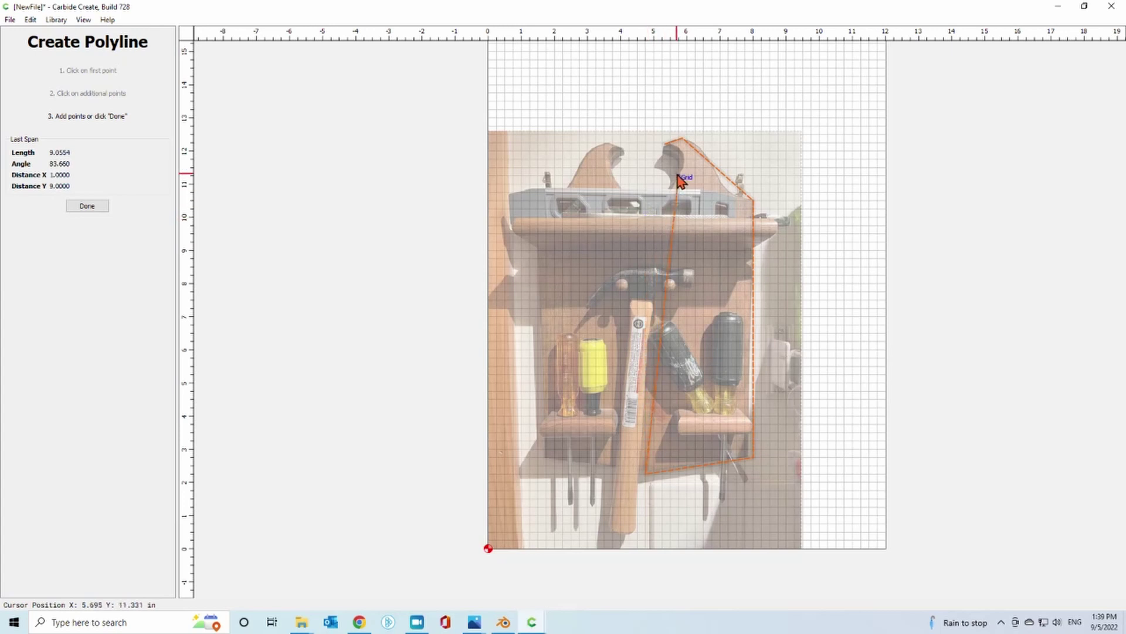
{"action": "left_click", "coordinate": [644, 223]}
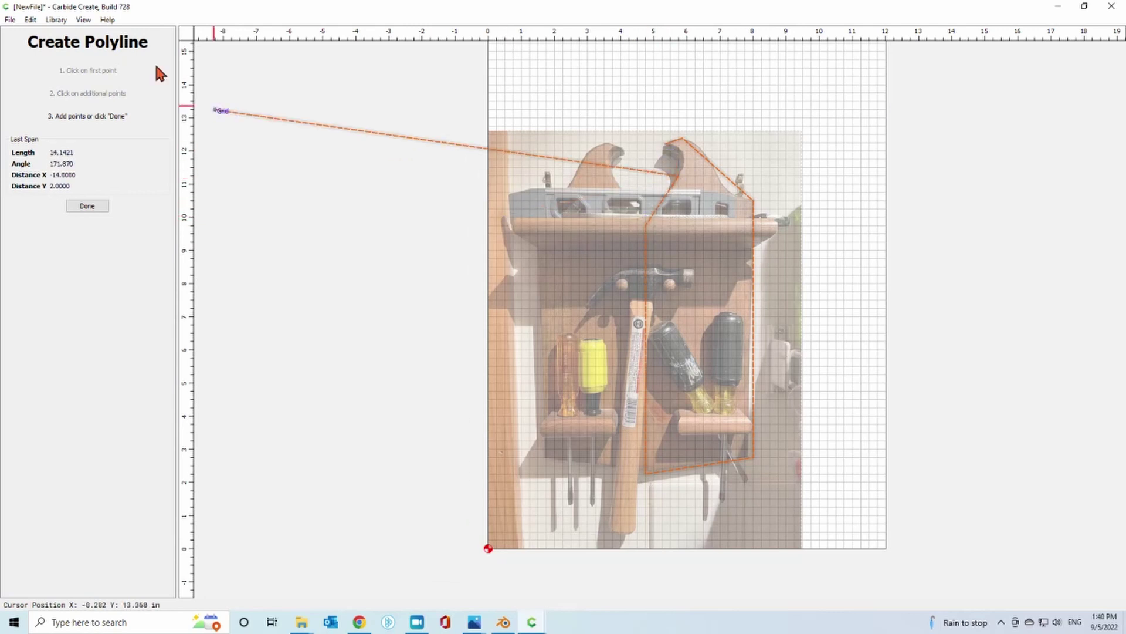
{"action": "left_click", "coordinate": [83, 20]}
{"action": "left_click", "coordinate": [100, 74]}
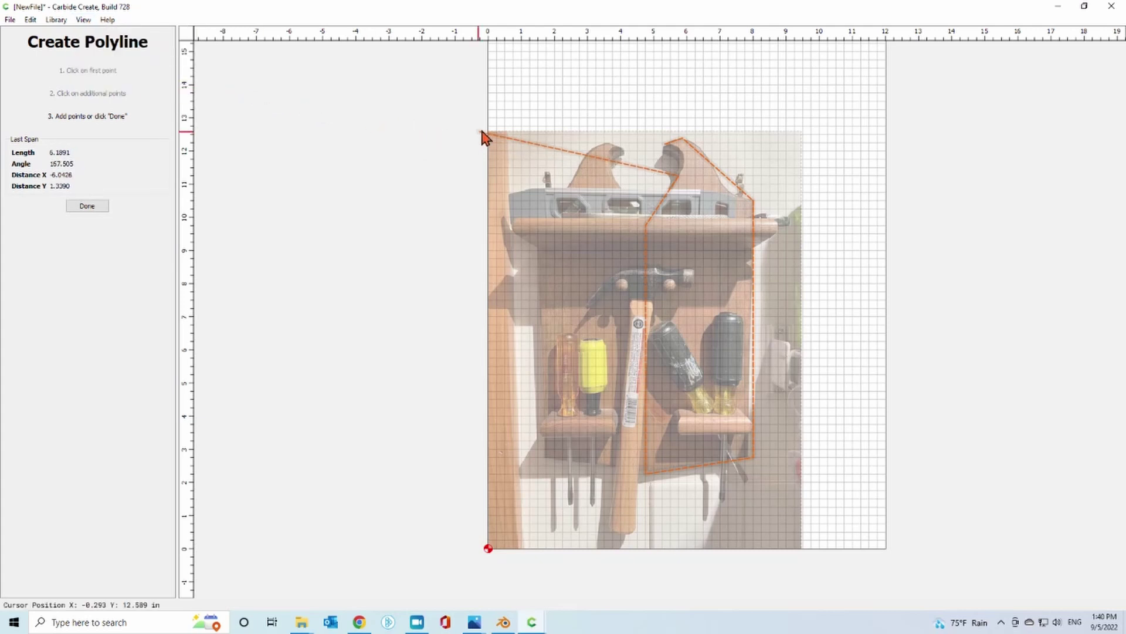
{"action": "left_click", "coordinate": [667, 145]}
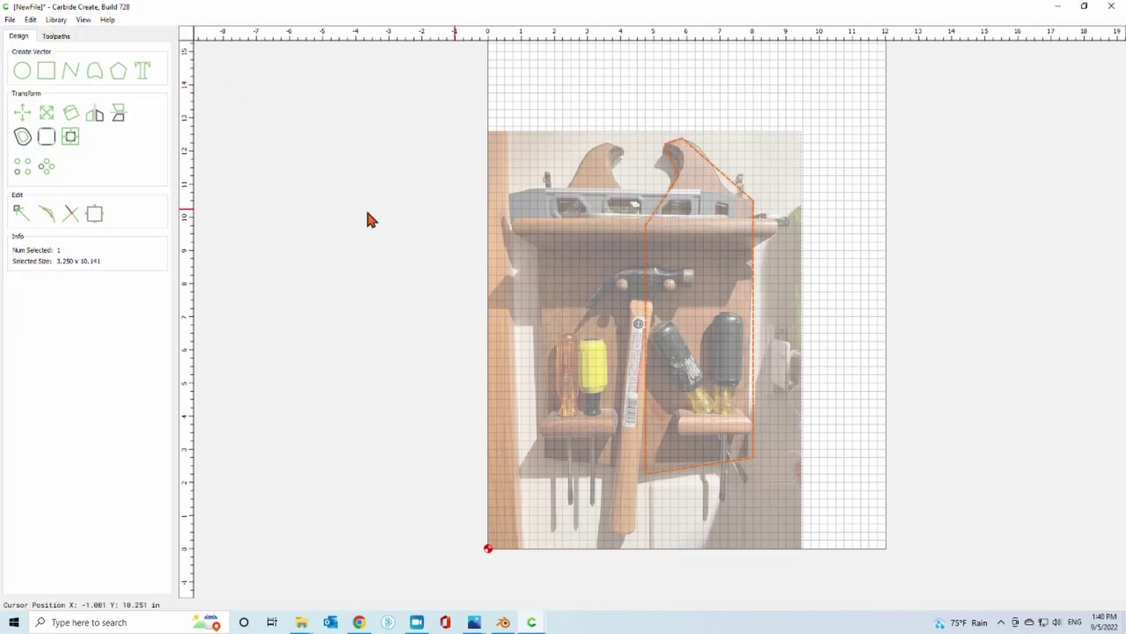
In Node Edit, make the three top nodes smooth and reshape the inner curve and hook top
{"action": "left_click", "coordinate": [18, 212]}
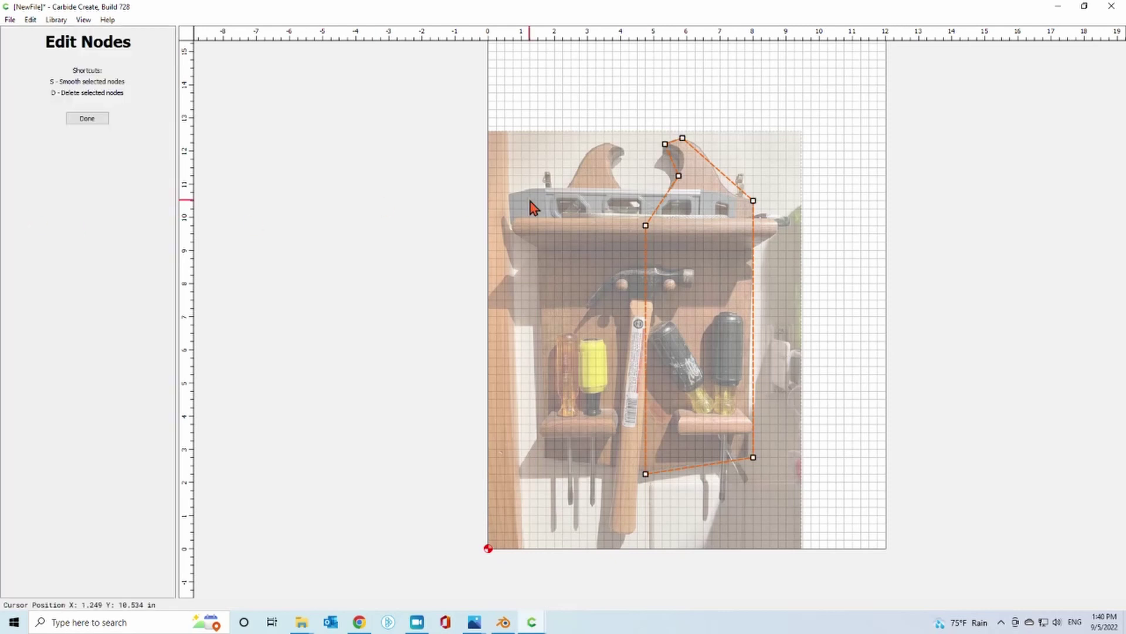
{"action": "left_click_drag", "start_coordinate": [628, 109], "coordinate": [718, 192]}
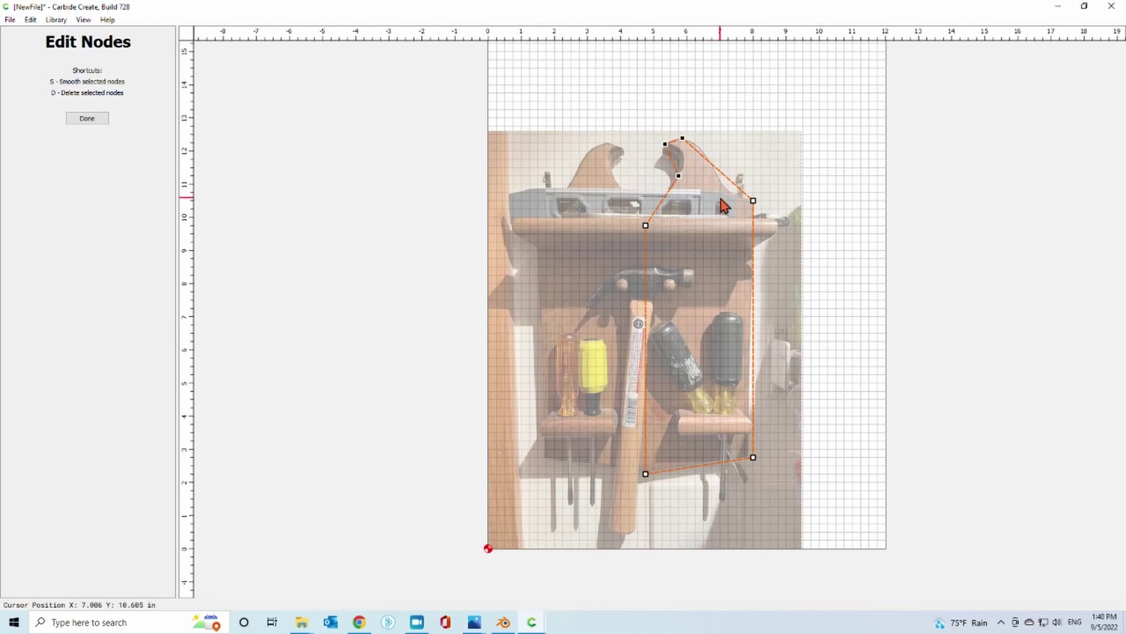
{"action": "right_click", "coordinate": [682, 137]}
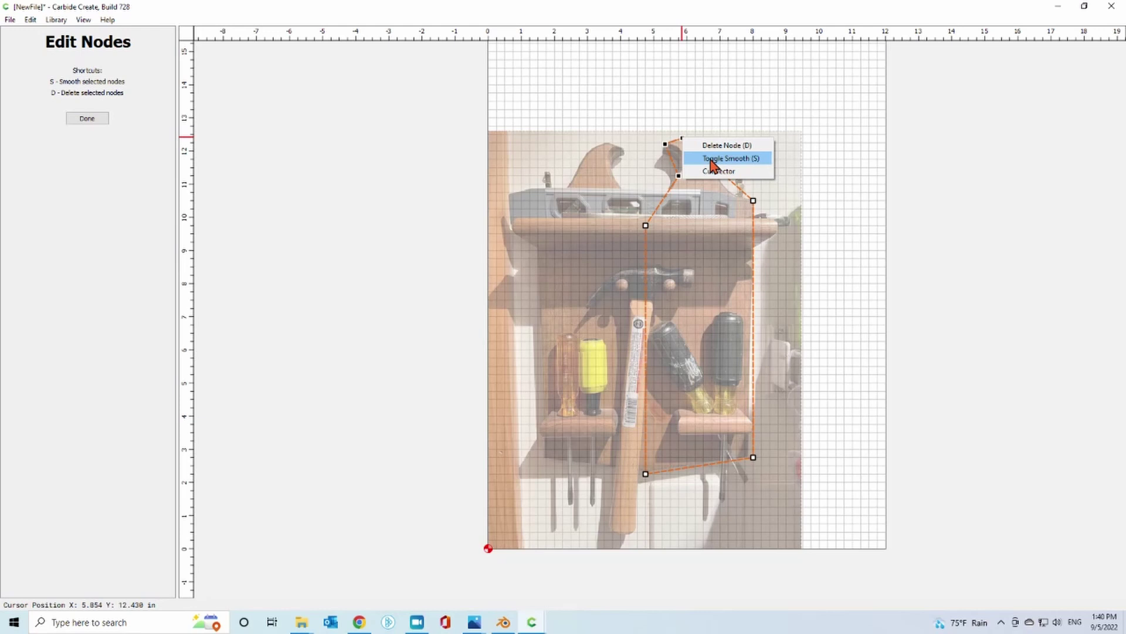
{"action": "left_click", "coordinate": [759, 158]}
{"action": "scroll", "coordinate": [672, 128], "scroll_direction": "up", "scroll_amount": 8}
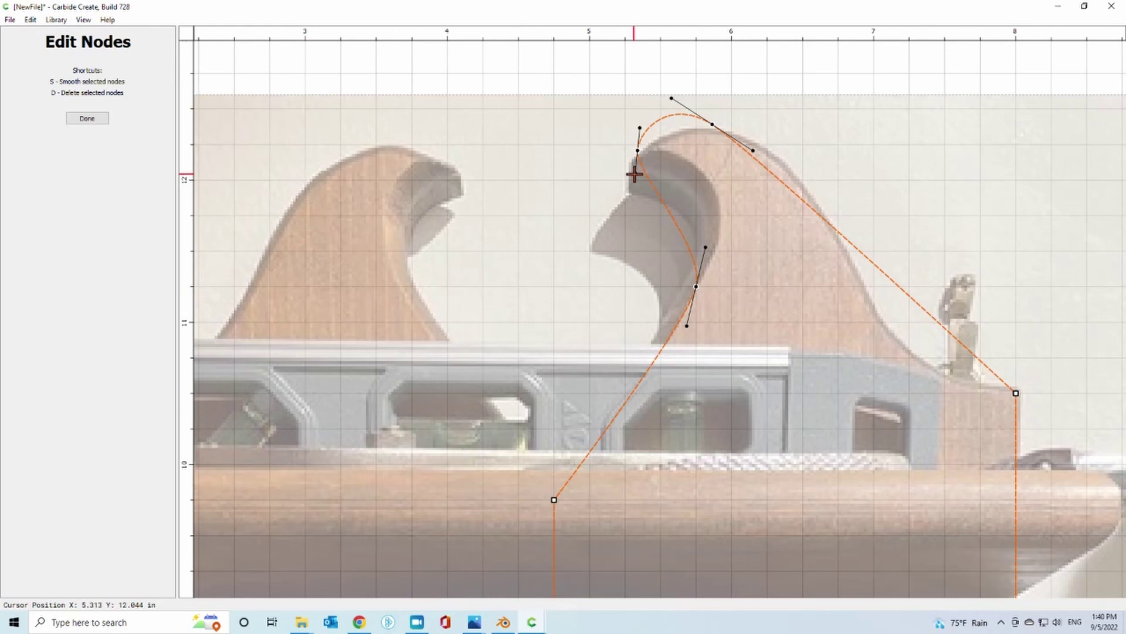
{"action": "left_click", "coordinate": [685, 169]}
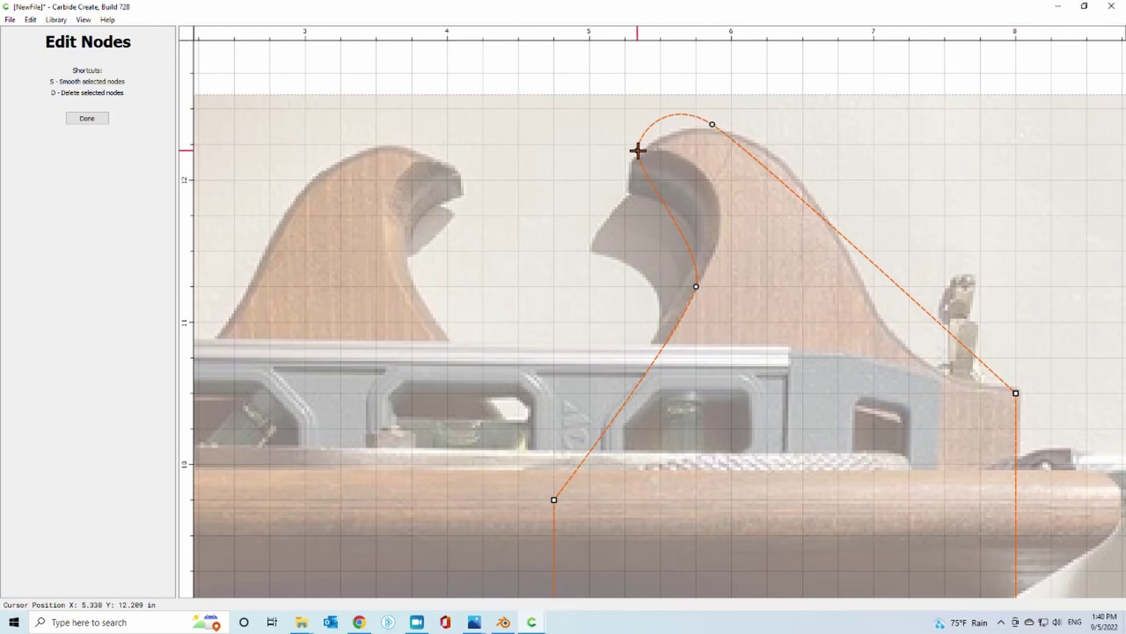
{"action": "left_click", "coordinate": [637, 149]}
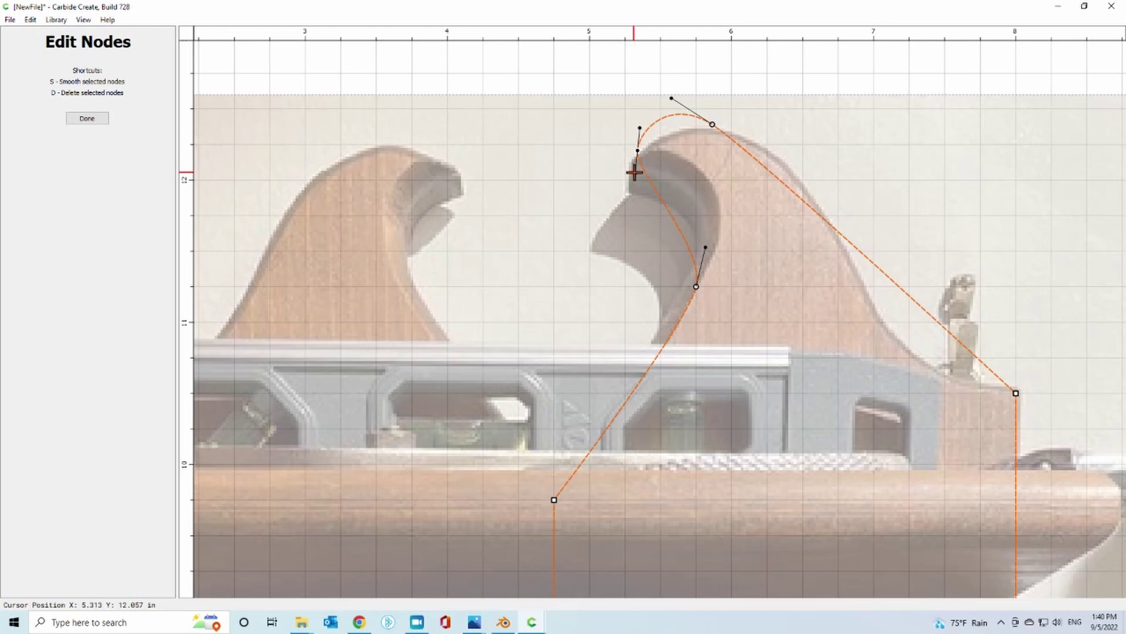
{"action": "left_click_drag", "start_coordinate": [636, 170], "coordinate": [636, 155]}
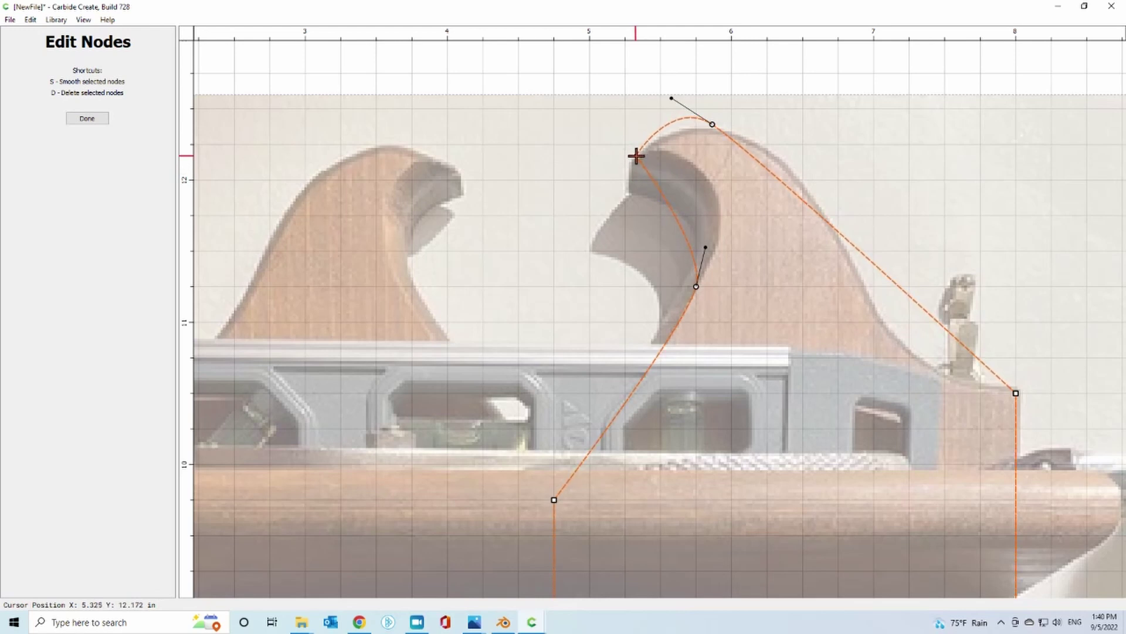
{"action": "left_click_drag", "start_coordinate": [672, 99], "coordinate": [704, 129]}
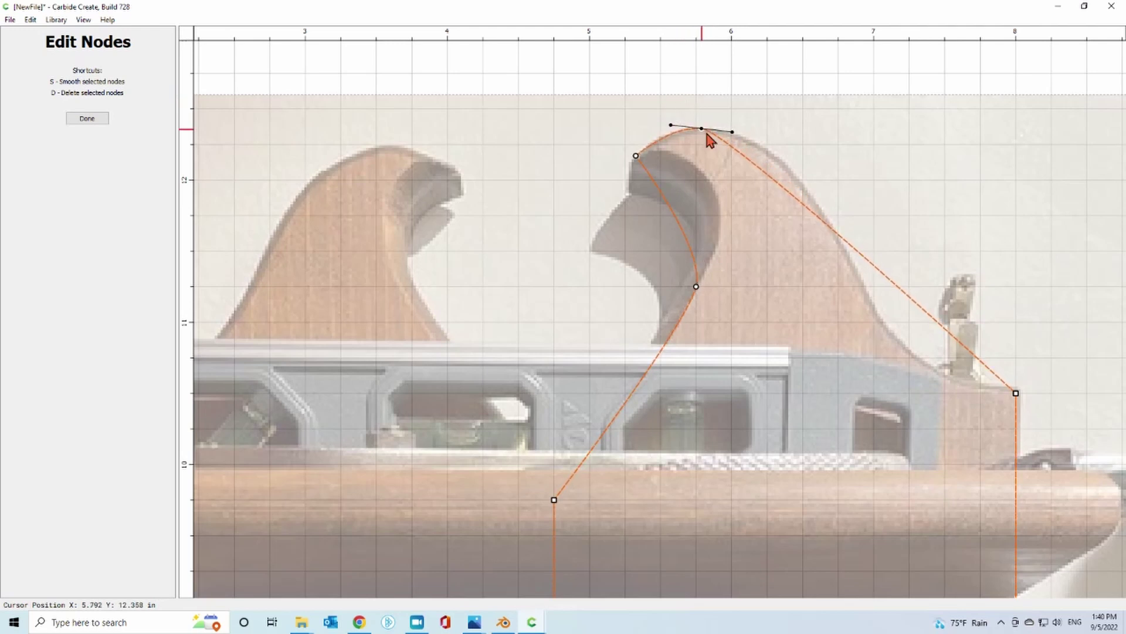
Insert nodes on the sloping right segments and bend them to follow the hook
{"action": "right_click", "coordinate": [756, 168]}
{"action": "left_click", "coordinate": [792, 173]}
{"action": "left_click_drag", "start_coordinate": [754, 166], "coordinate": [766, 152]}
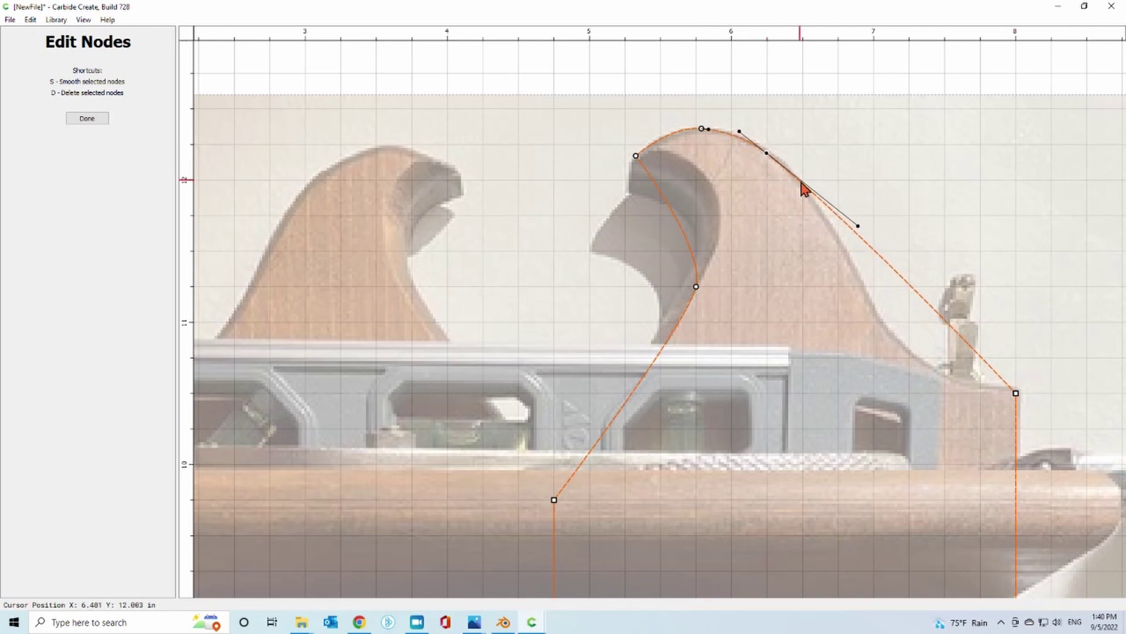
{"action": "right_click", "coordinate": [905, 283]}
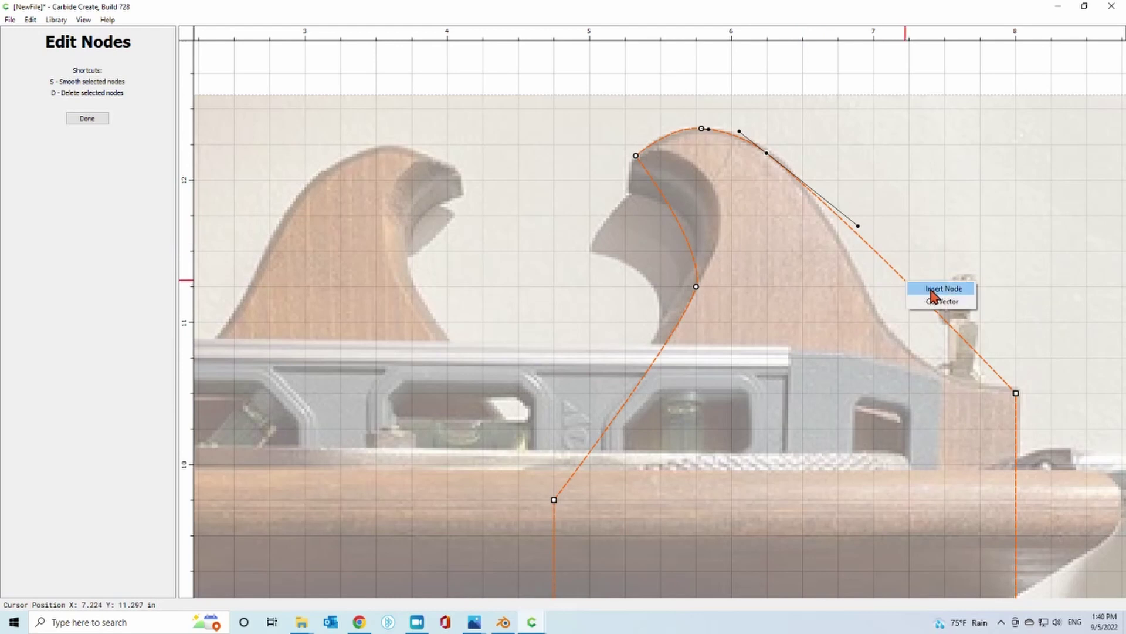
{"action": "left_click", "coordinate": [931, 289]}
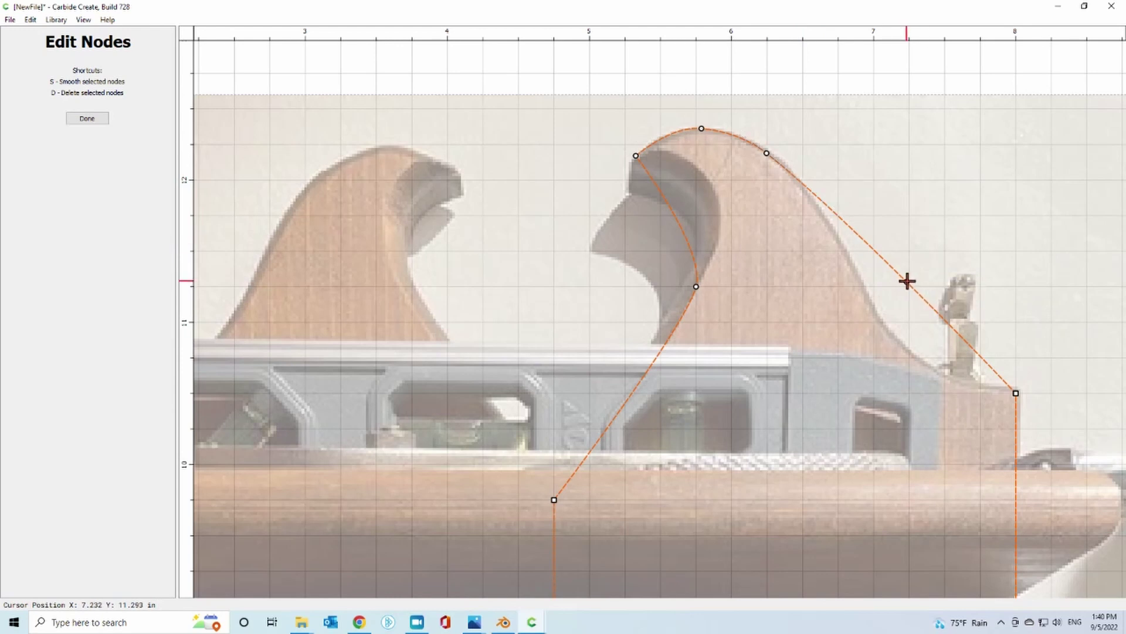
{"action": "left_click_drag", "start_coordinate": [907, 282], "coordinate": [900, 339]}
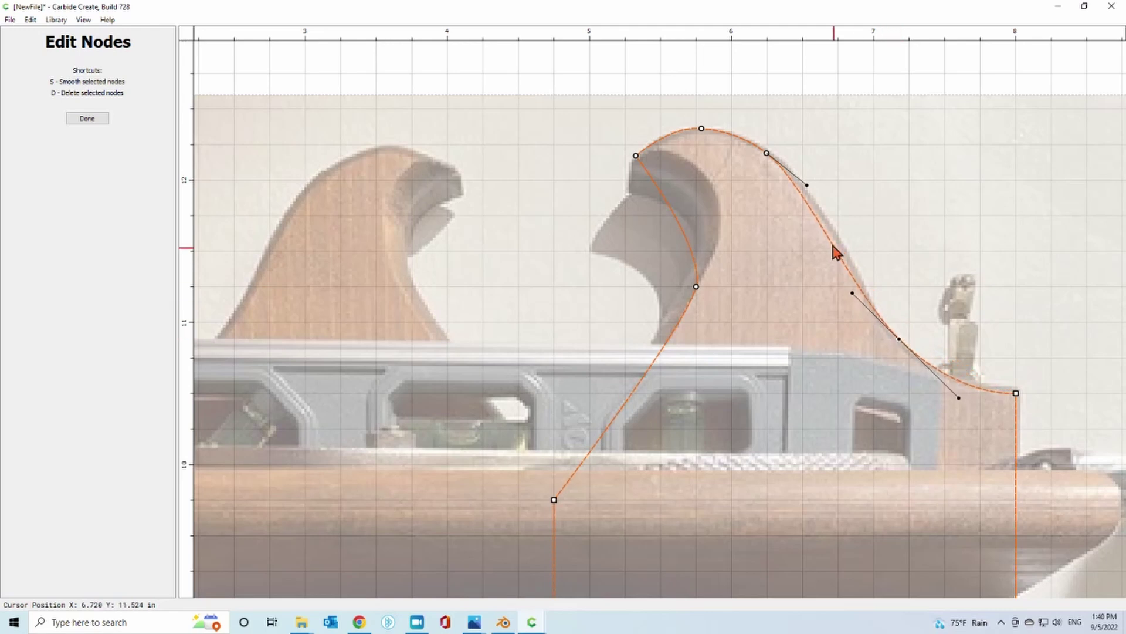
{"action": "right_click", "coordinate": [826, 231]}
{"action": "left_click", "coordinate": [857, 243]}
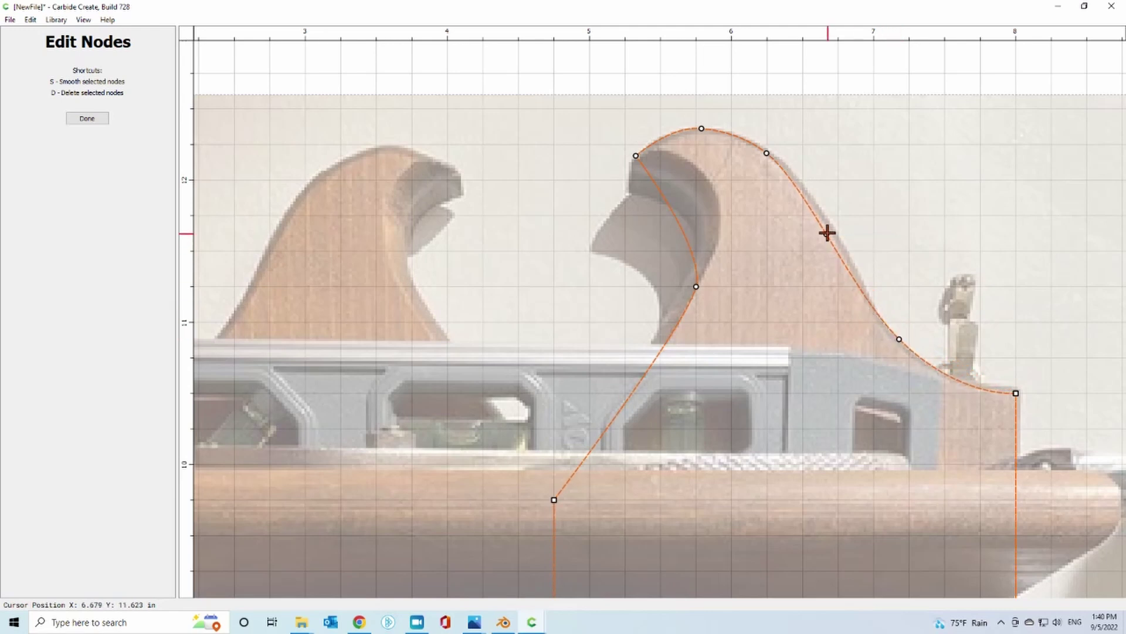
{"action": "left_click_drag", "start_coordinate": [827, 233], "coordinate": [834, 231]}
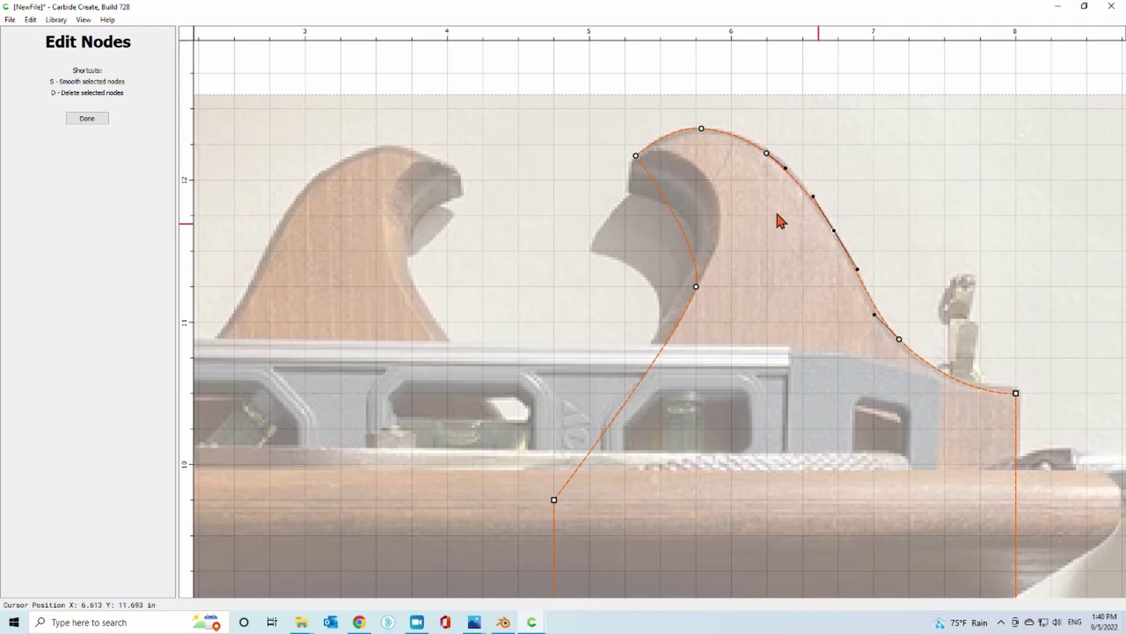
Add and position nodes along the inner left curve to match the hook's inner edge, then finish node editing
{"action": "right_click", "coordinate": [674, 214]}
{"action": "left_click", "coordinate": [686, 222]}
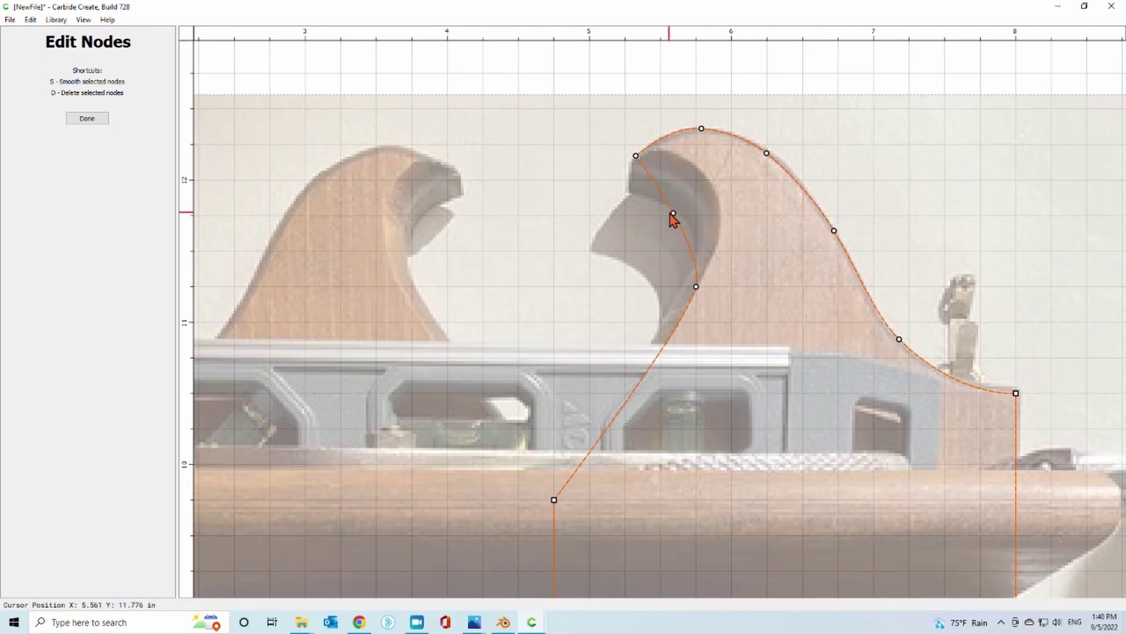
{"action": "left_click_drag", "start_coordinate": [674, 213], "coordinate": [707, 179]}
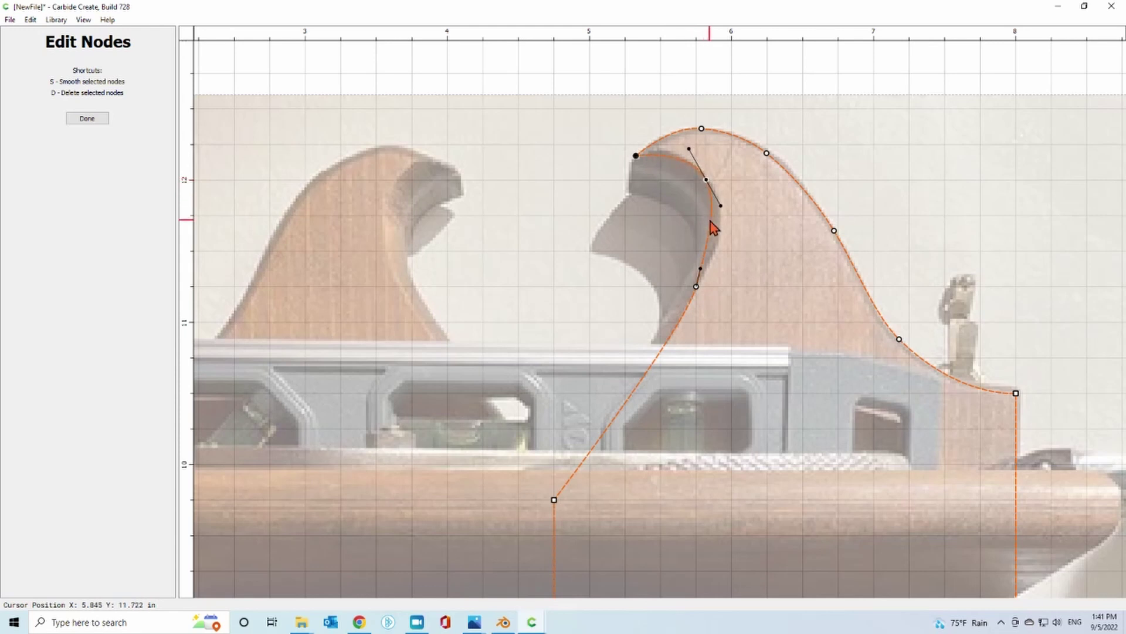
{"action": "left_click_drag", "start_coordinate": [701, 269], "coordinate": [705, 268]}
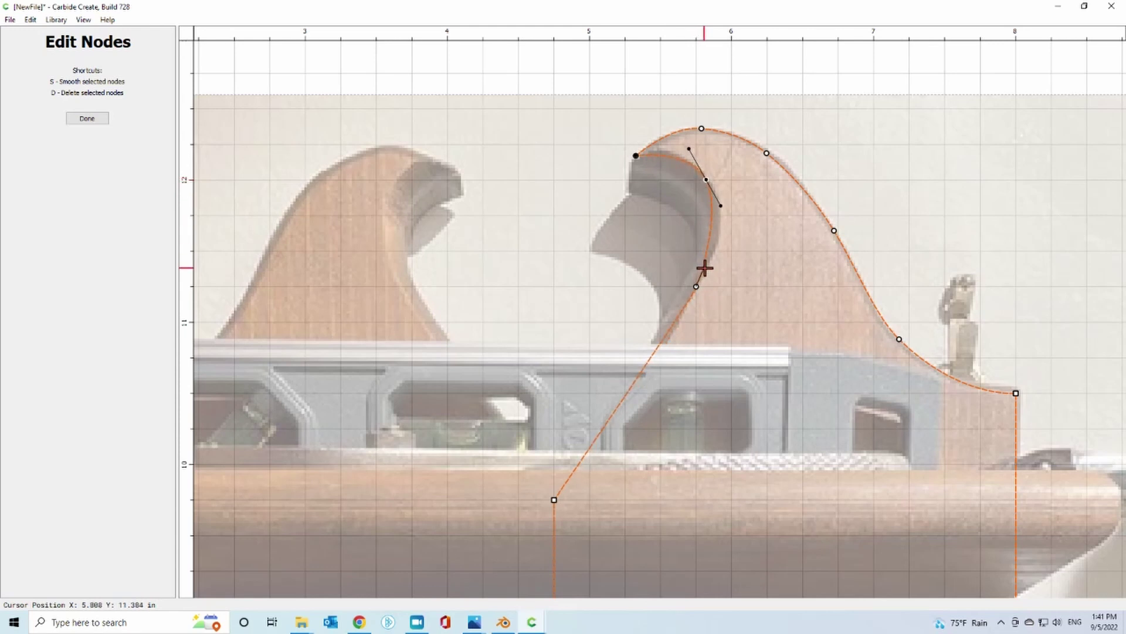
{"action": "right_click", "coordinate": [711, 234]}
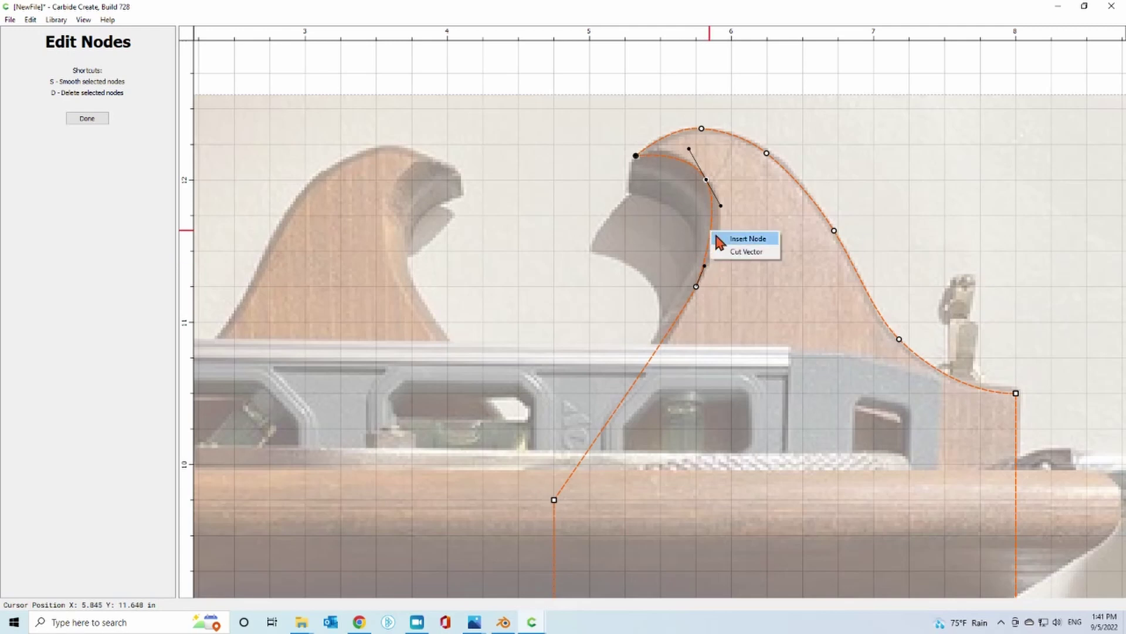
{"action": "left_click", "coordinate": [724, 237]}
{"action": "left_click_drag", "start_coordinate": [709, 231], "coordinate": [717, 234]}
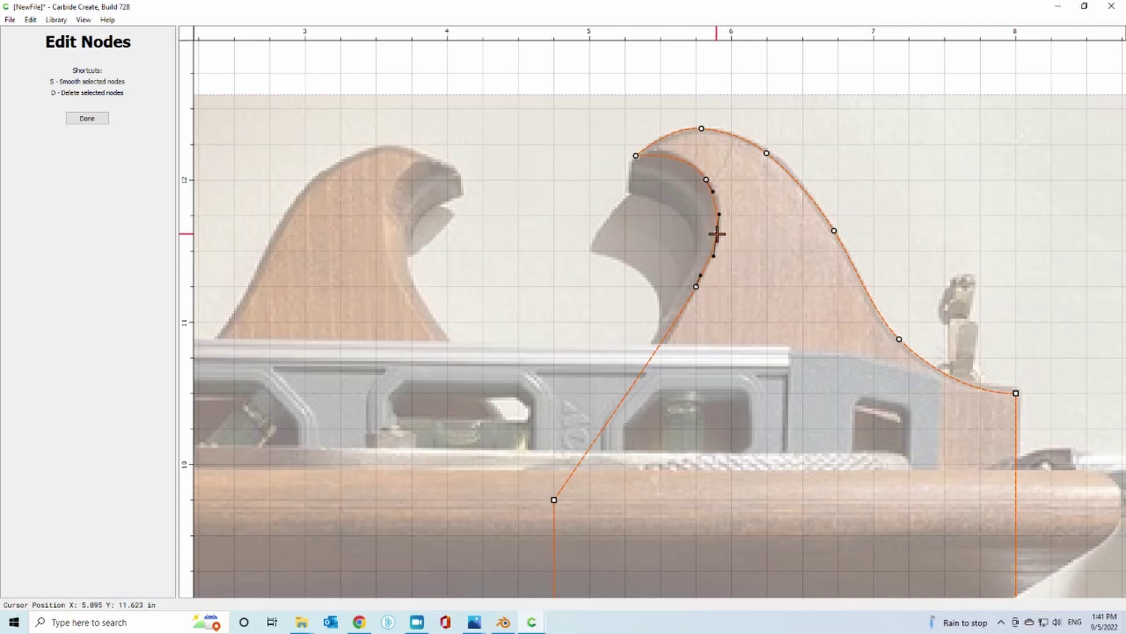
{"action": "scroll", "coordinate": [723, 217], "scroll_direction": "down", "scroll_amount": 5}
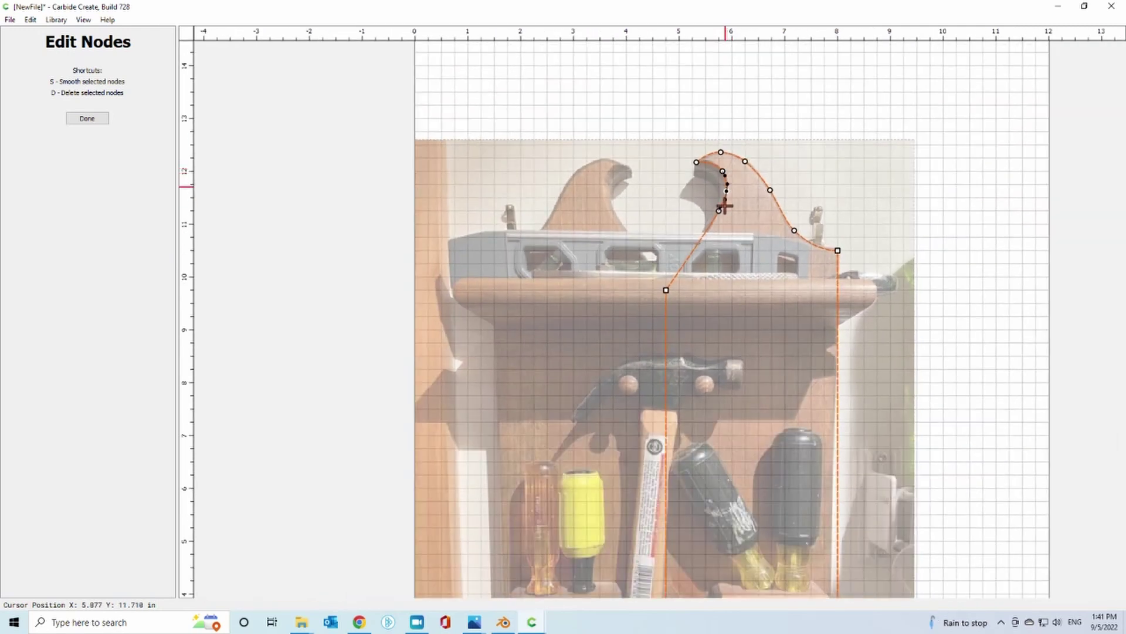
{"action": "scroll", "coordinate": [725, 206], "scroll_direction": "down", "scroll_amount": 1}
{"action": "left_click", "coordinate": [744, 335]}
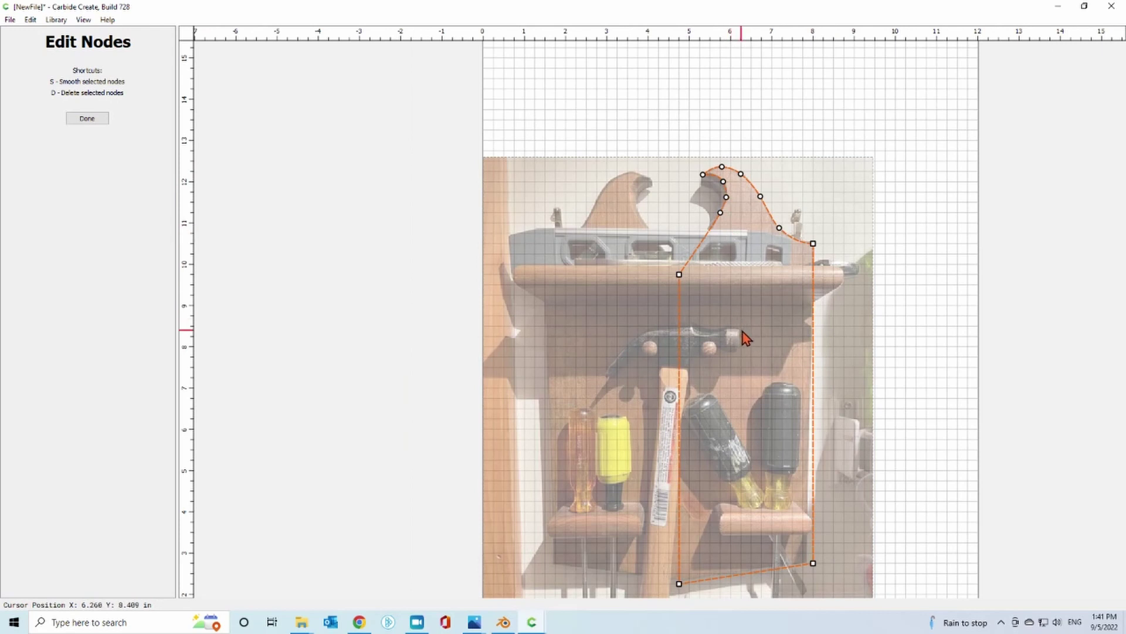
{"action": "key", "text": "Escape"}
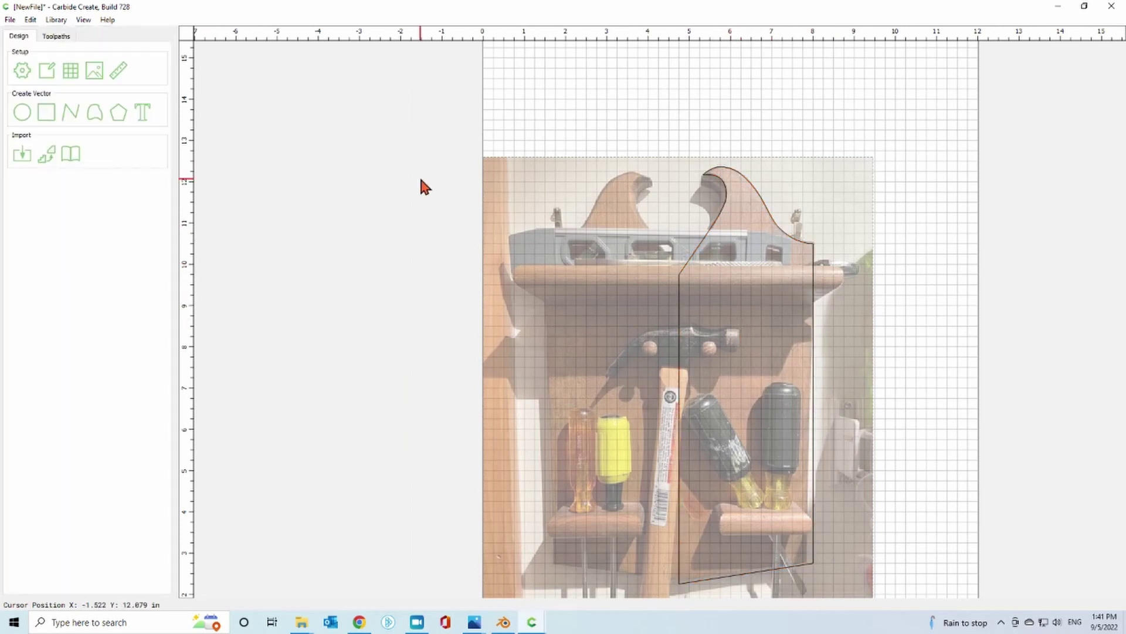
Uncheck Show in the background settings to hide the tool-rack photo and zoom in on the outline
{"action": "left_click", "coordinate": [95, 69]}
{"action": "left_click", "coordinate": [90, 143]}
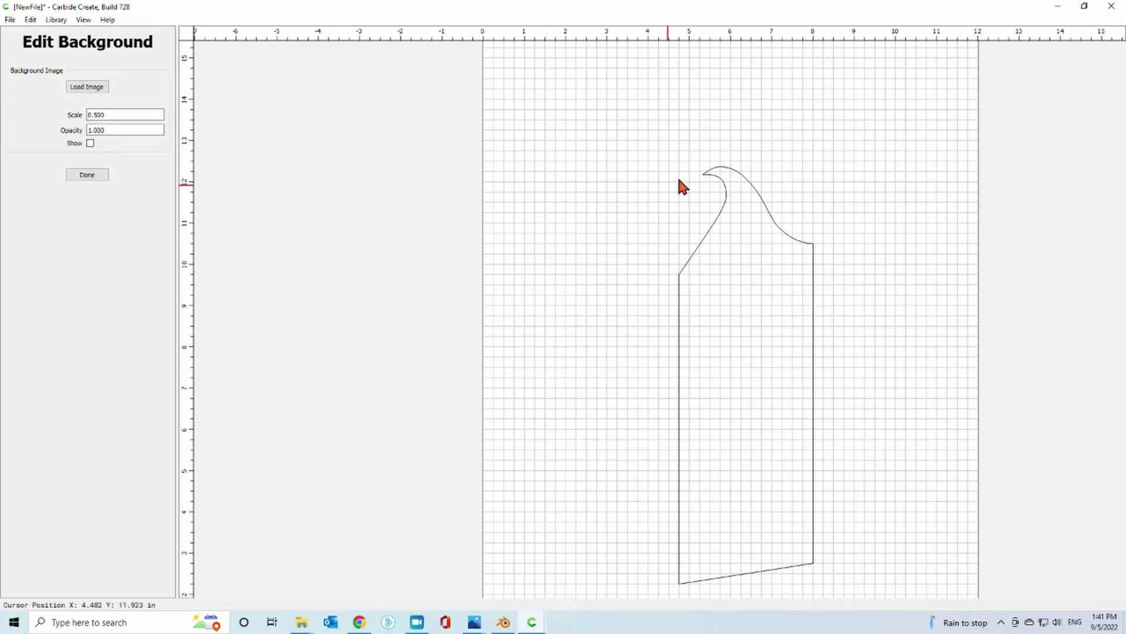
{"action": "scroll", "coordinate": [723, 174], "scroll_direction": "up", "scroll_amount": 5}
{"action": "scroll", "coordinate": [720, 178], "scroll_direction": "down", "scroll_amount": 6}
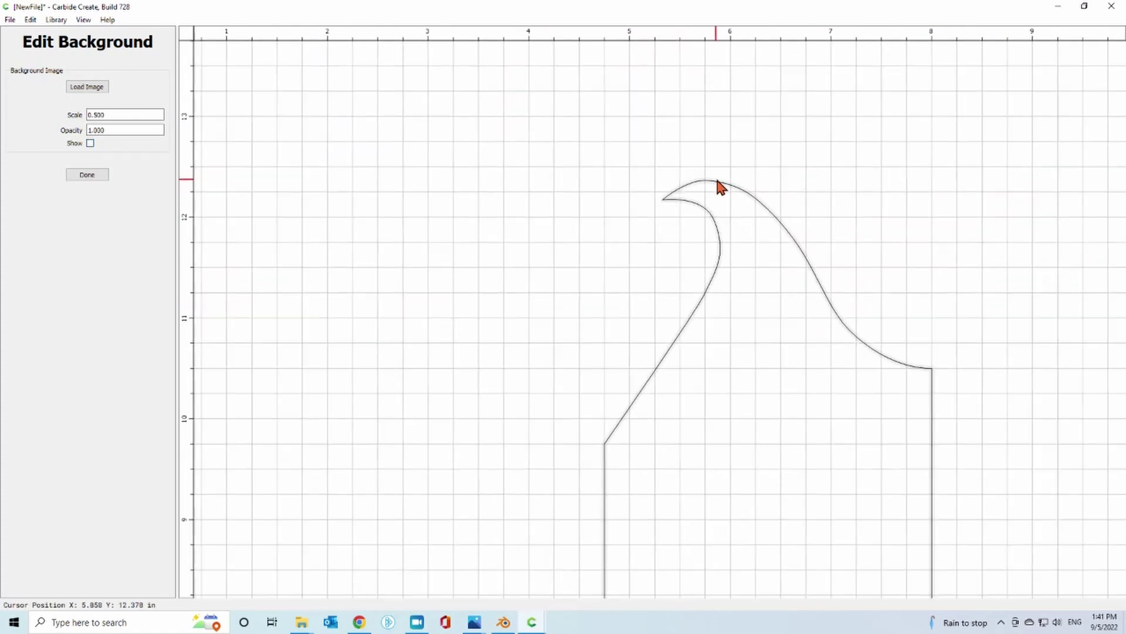
{"action": "scroll", "coordinate": [646, 272], "scroll_direction": "down", "scroll_amount": 1}
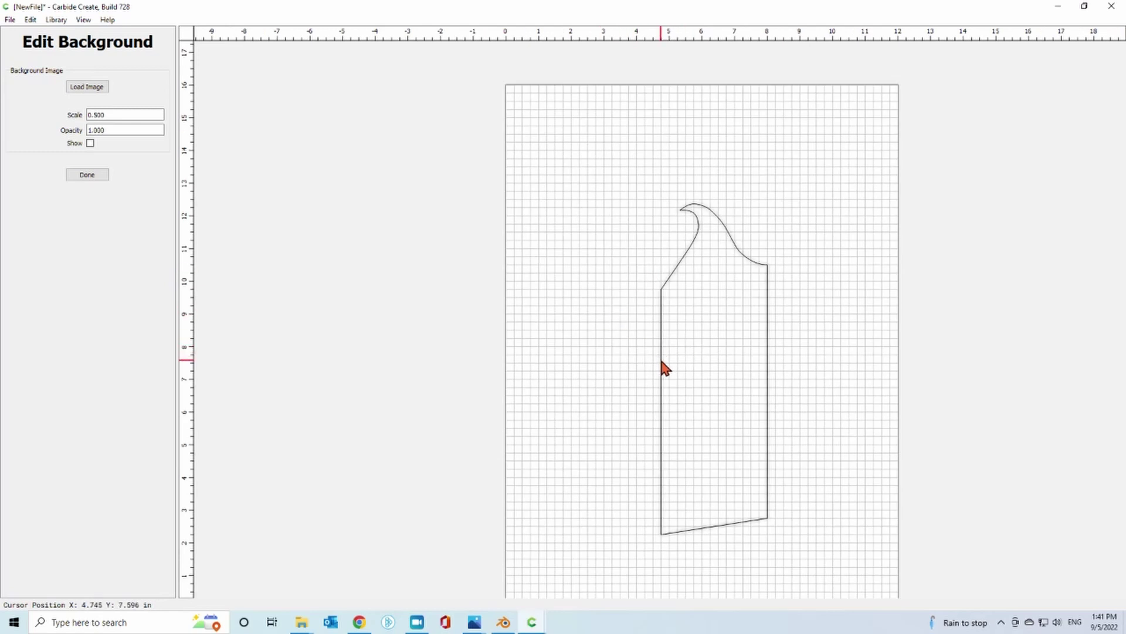
Duplicate the half-profile, mirror it horizontally, and snap its inner corner onto the original's
{"action": "left_click", "coordinate": [88, 174]}
{"action": "left_click", "coordinate": [766, 321]}
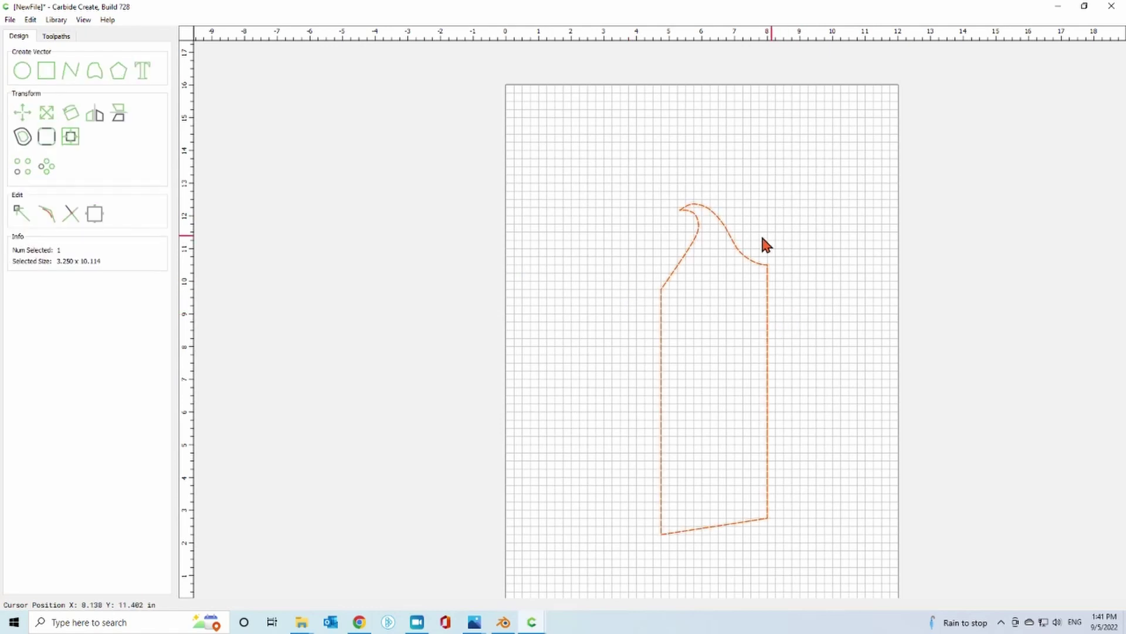
{"action": "key", "text": "ctrl+v"}
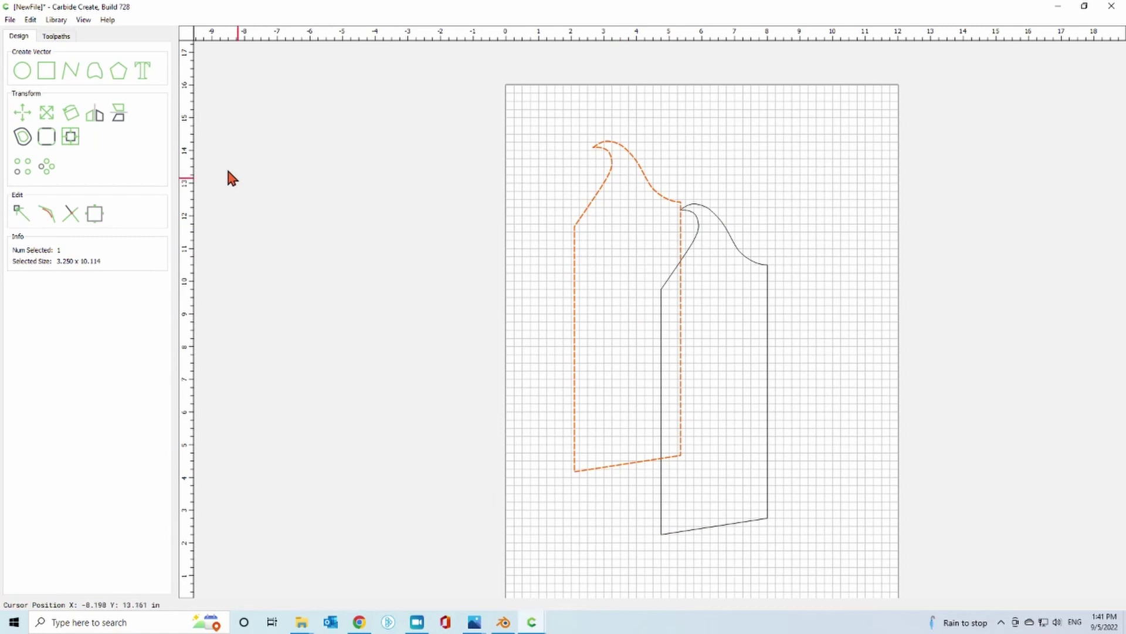
{"action": "left_click", "coordinate": [96, 116]}
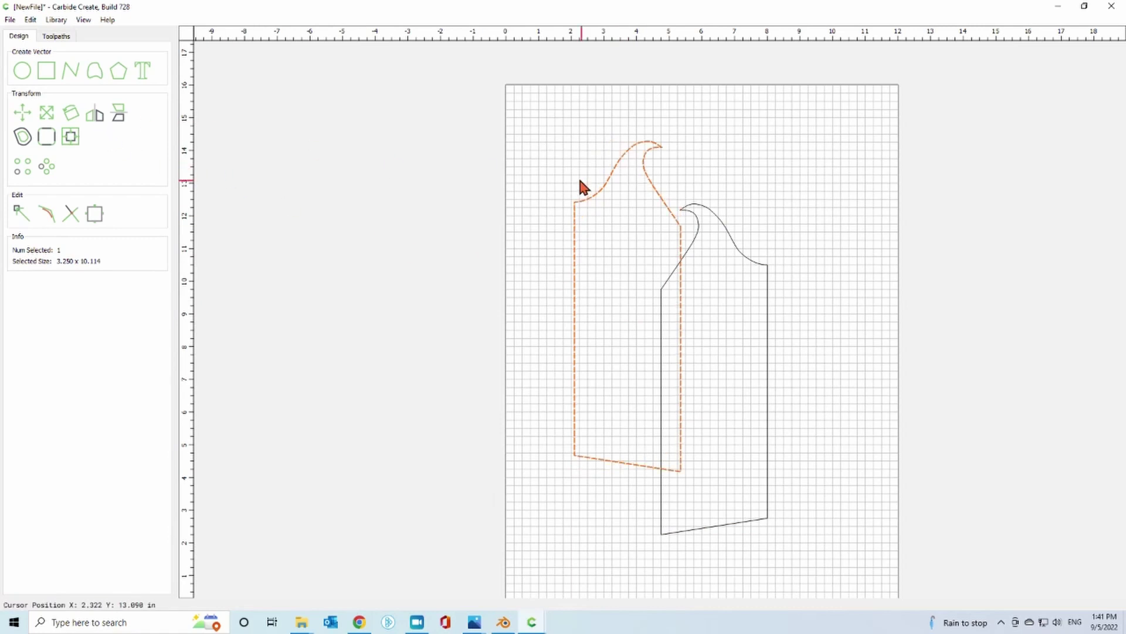
{"action": "left_click_drag", "start_coordinate": [681, 227], "coordinate": [661, 290]}
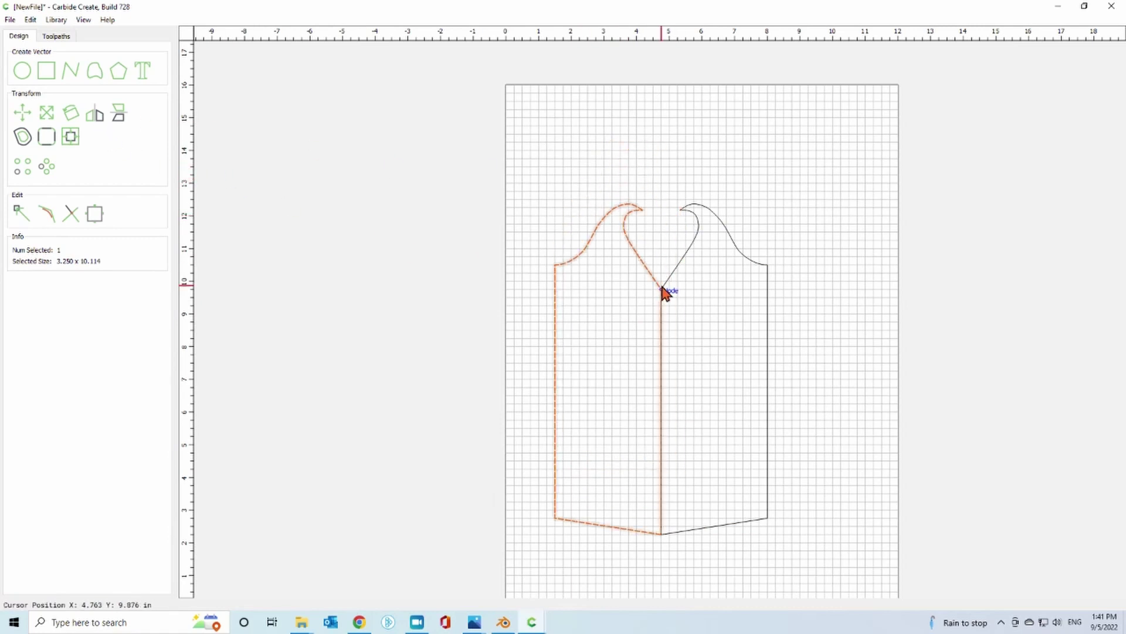
{"action": "scroll", "coordinate": [661, 290], "scroll_direction": "up", "scroll_amount": 2}
{"action": "scroll", "coordinate": [660, 286], "scroll_direction": "up", "scroll_amount": 3}
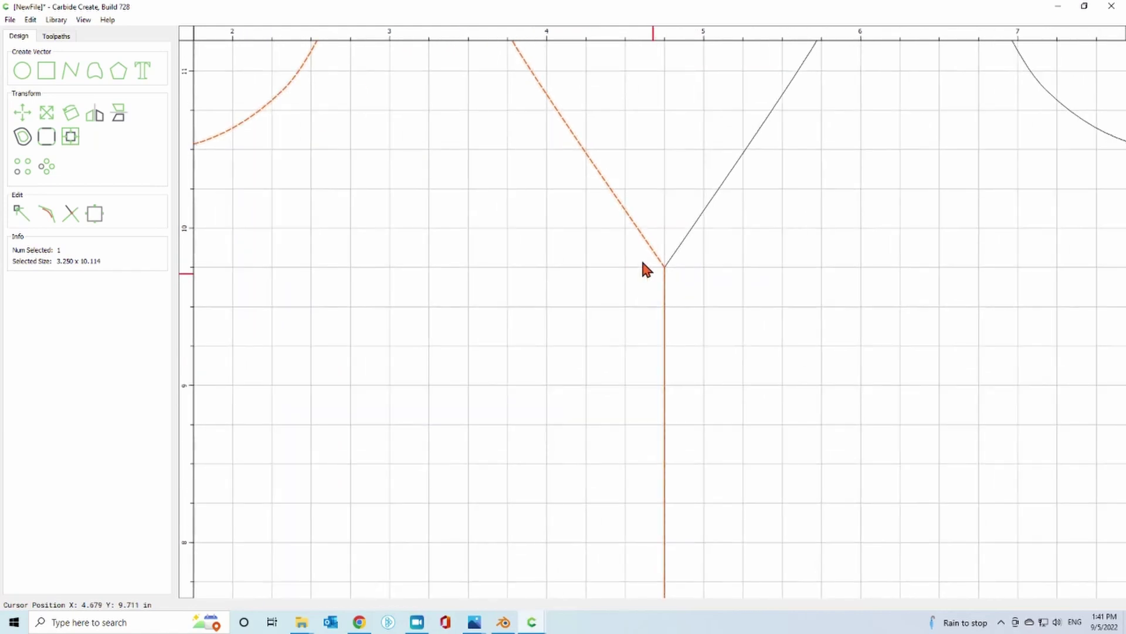
{"action": "scroll", "coordinate": [585, 241], "scroll_direction": "down", "scroll_amount": 4}
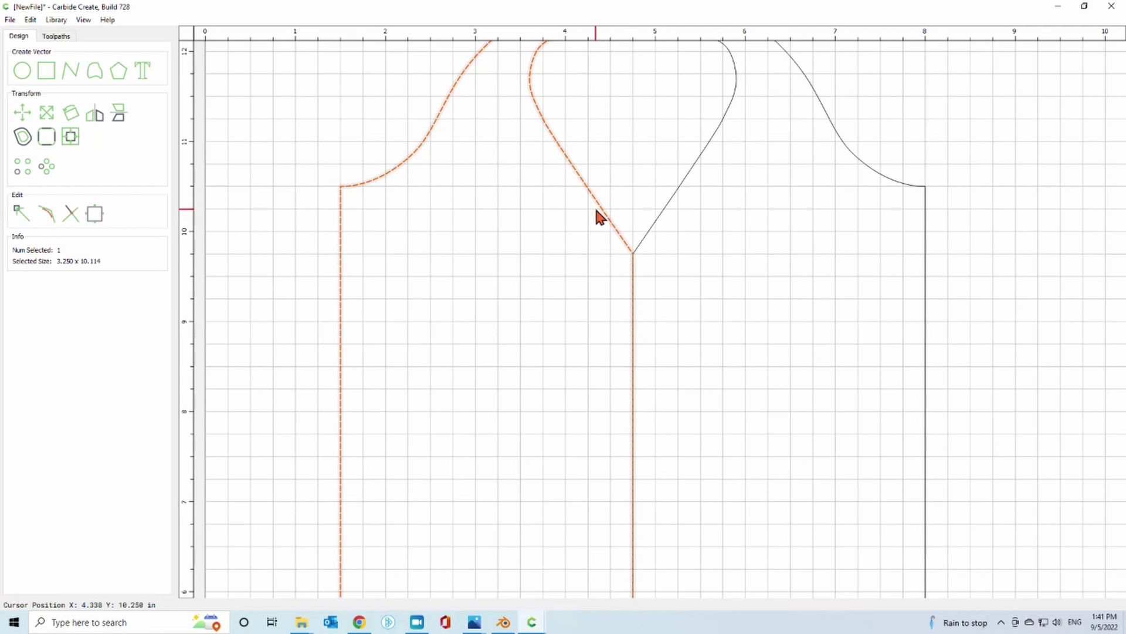
Select the right-hand half shape ready for combining
{"action": "left_click", "coordinate": [659, 214]}
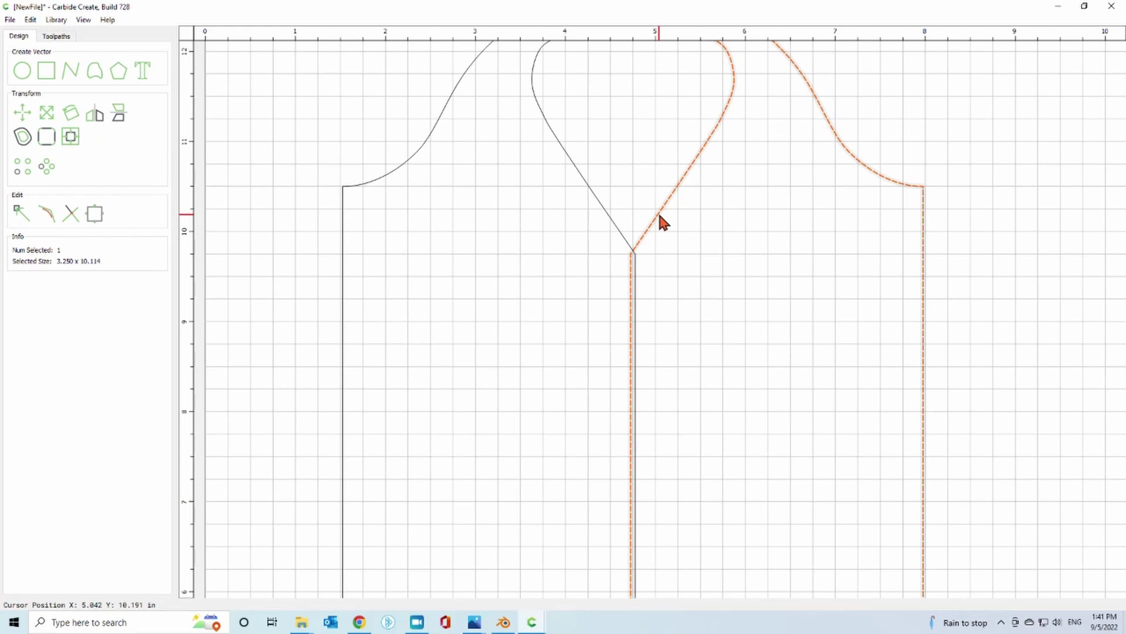
{"action": "scroll", "coordinate": [650, 186], "scroll_direction": "down", "scroll_amount": 2}
{"action": "scroll", "coordinate": [653, 194], "scroll_direction": "down", "scroll_amount": 3}
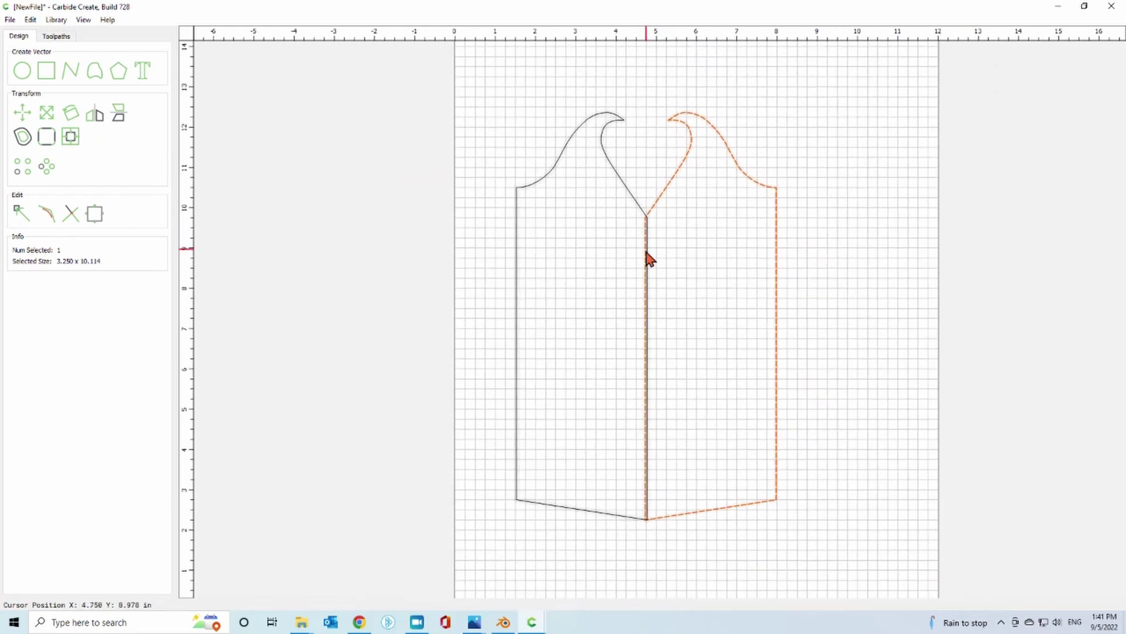
{"action": "scroll", "coordinate": [650, 254], "scroll_direction": "up", "scroll_amount": 4}
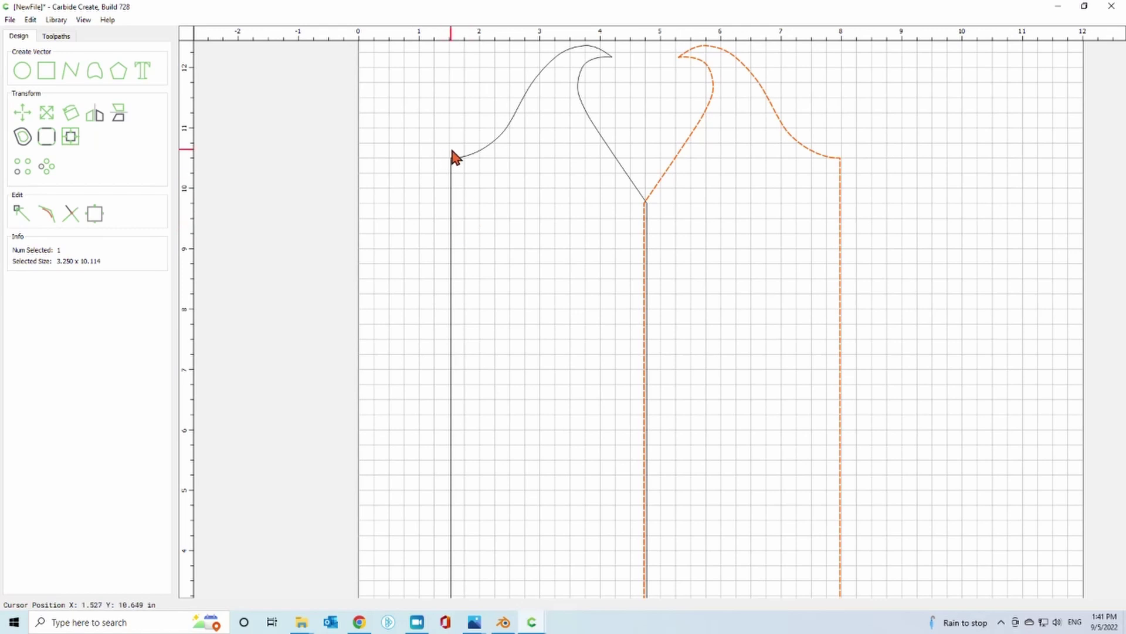
Boolean-union both halves into one 6.450 × 10.114 in tool-holder outline
{"action": "left_click", "coordinate": [463, 154], "text": "shift"}
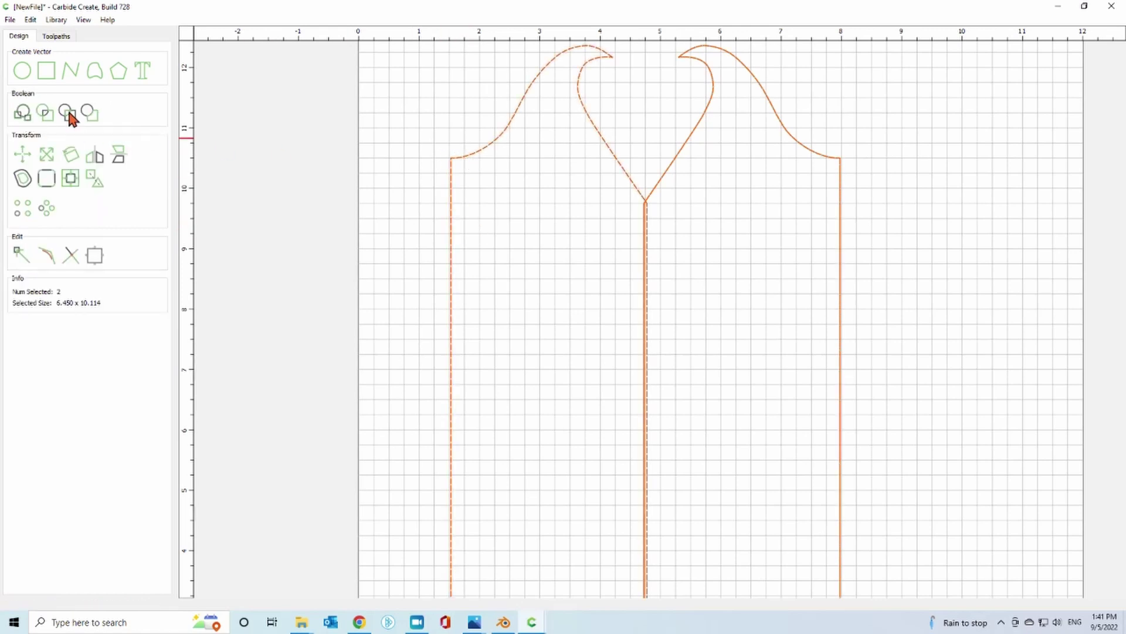
{"action": "left_click", "coordinate": [45, 112]}
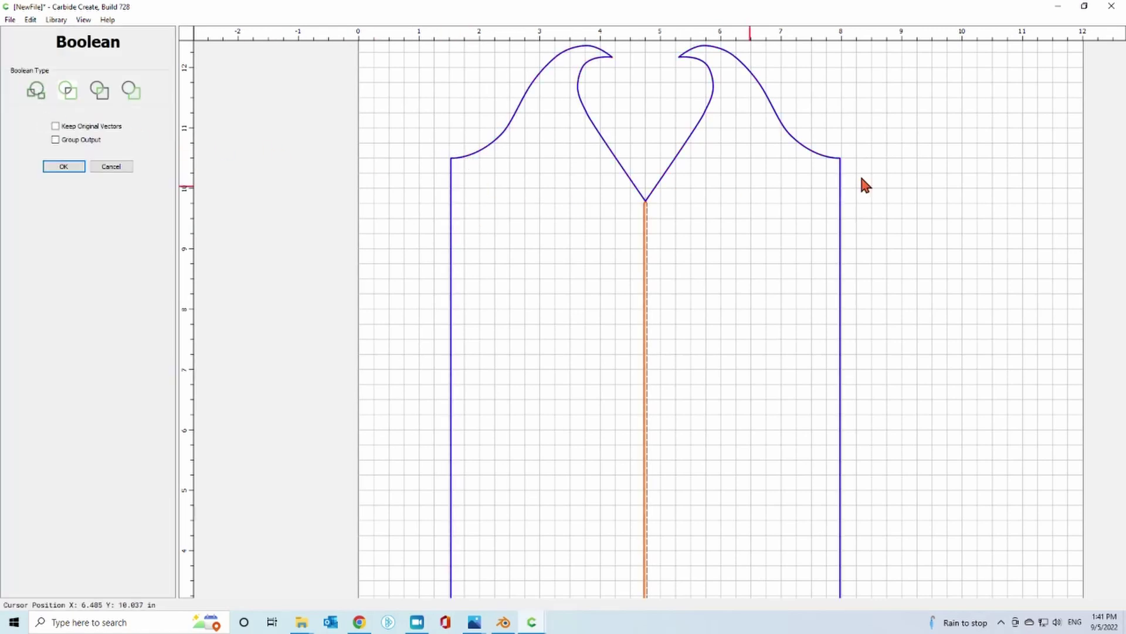
{"action": "scroll", "coordinate": [866, 185], "scroll_direction": "down", "scroll_amount": 2}
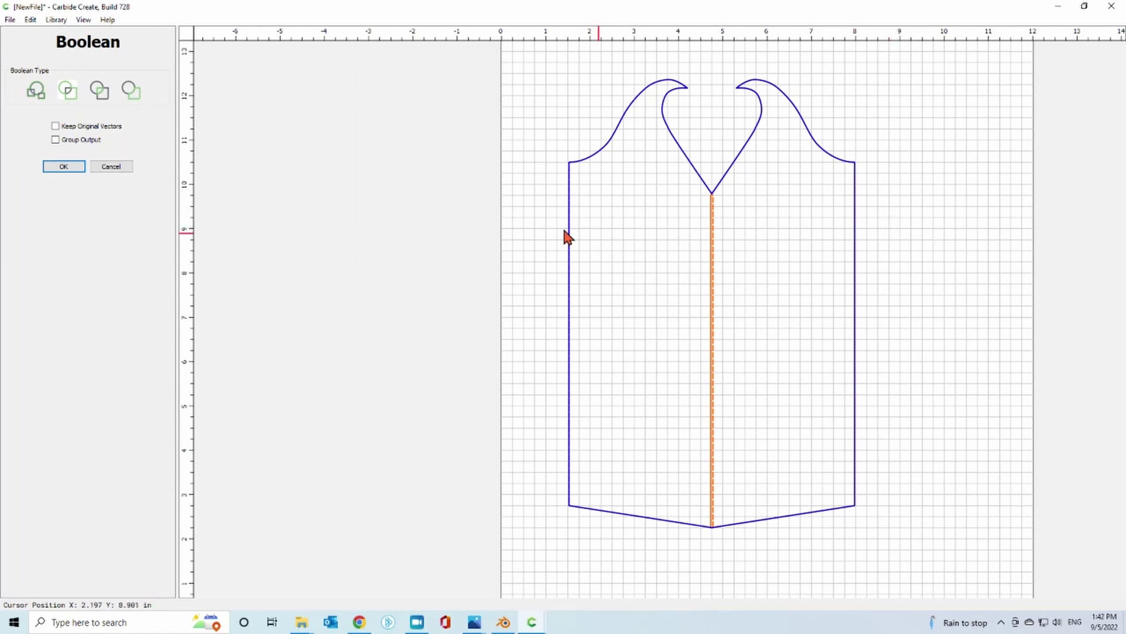
{"action": "left_click", "coordinate": [63, 166]}
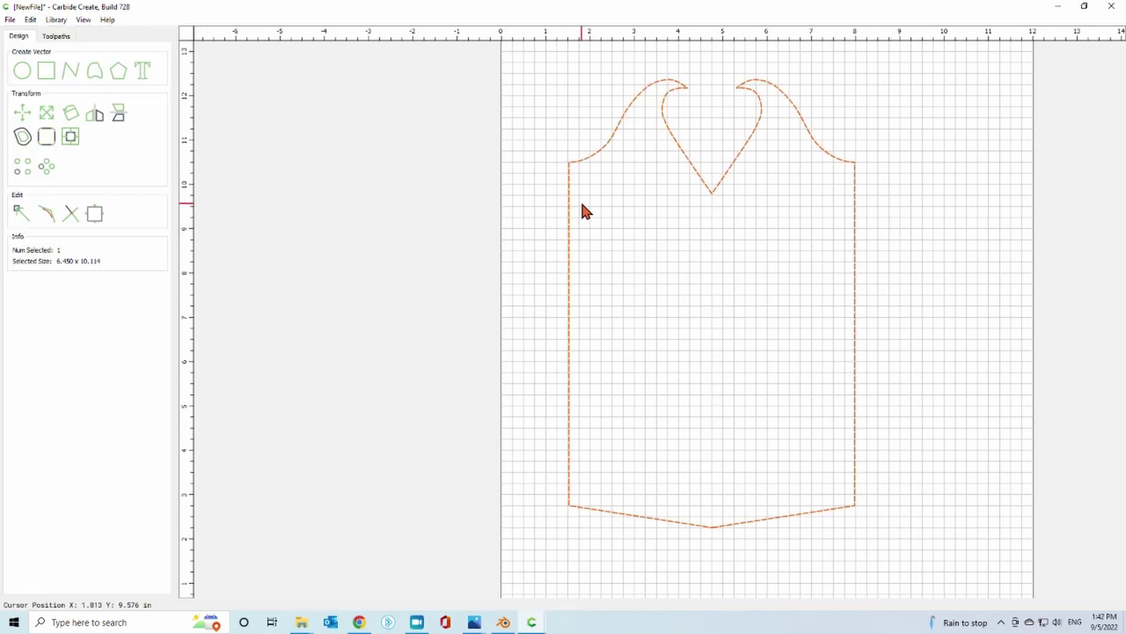
{"action": "scroll", "coordinate": [582, 206], "scroll_direction": "down", "scroll_amount": 3}
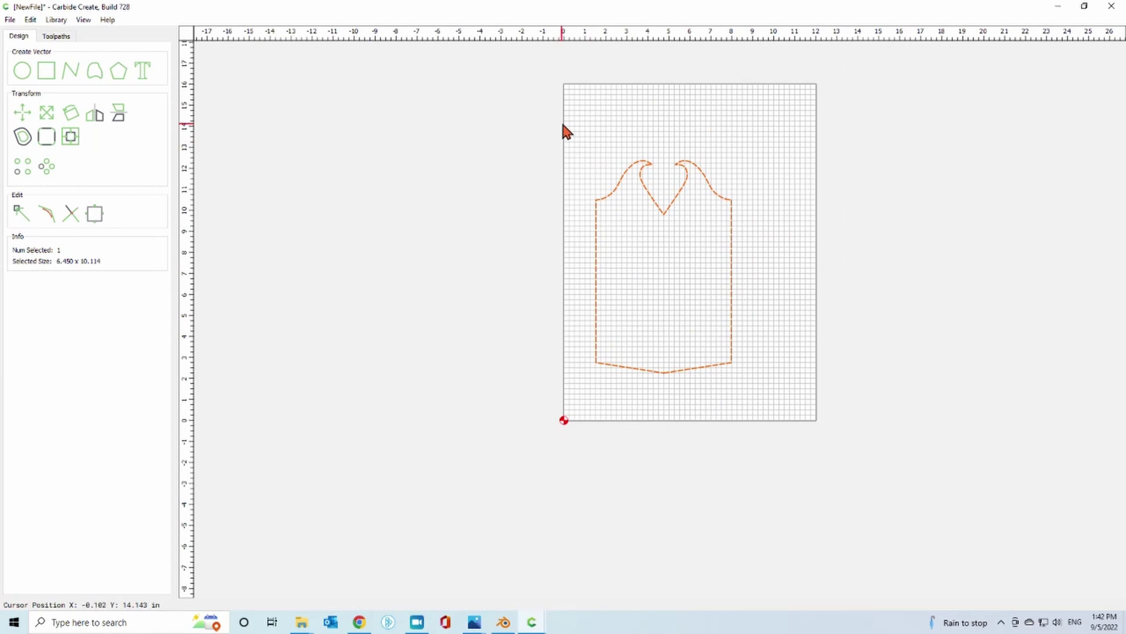
Scale the merged outline to 7.2874 in wide by 10.3857 in tall
{"action": "left_click_drag", "start_coordinate": [563, 122], "coordinate": [826, 385]}
{"action": "left_click", "coordinate": [46, 112]}
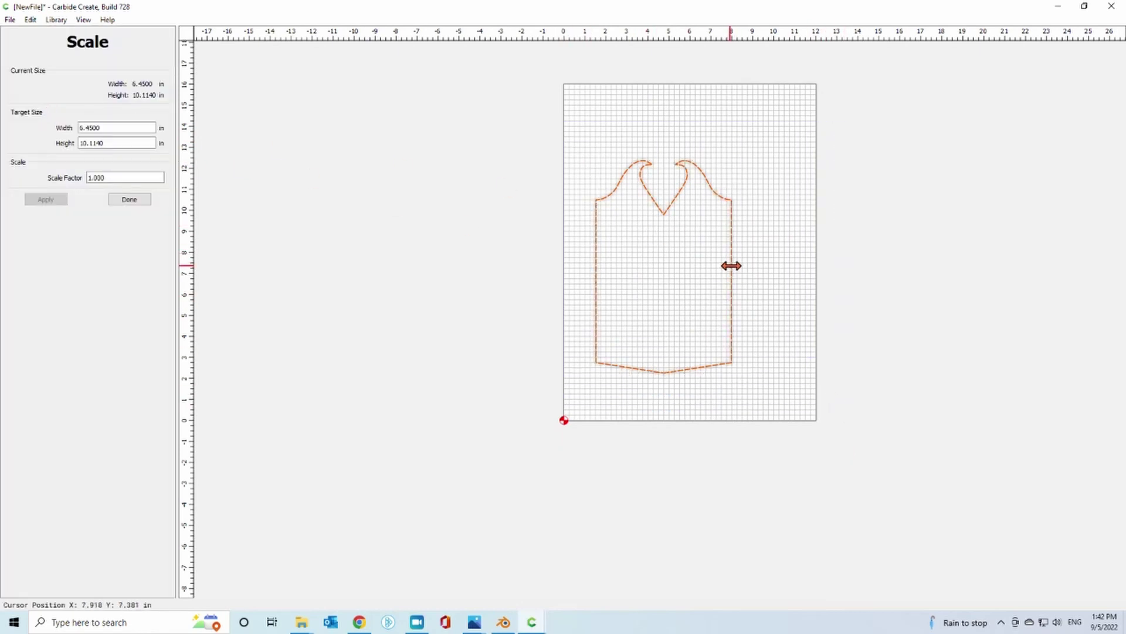
{"action": "left_click_drag", "start_coordinate": [731, 266], "coordinate": [749, 266]}
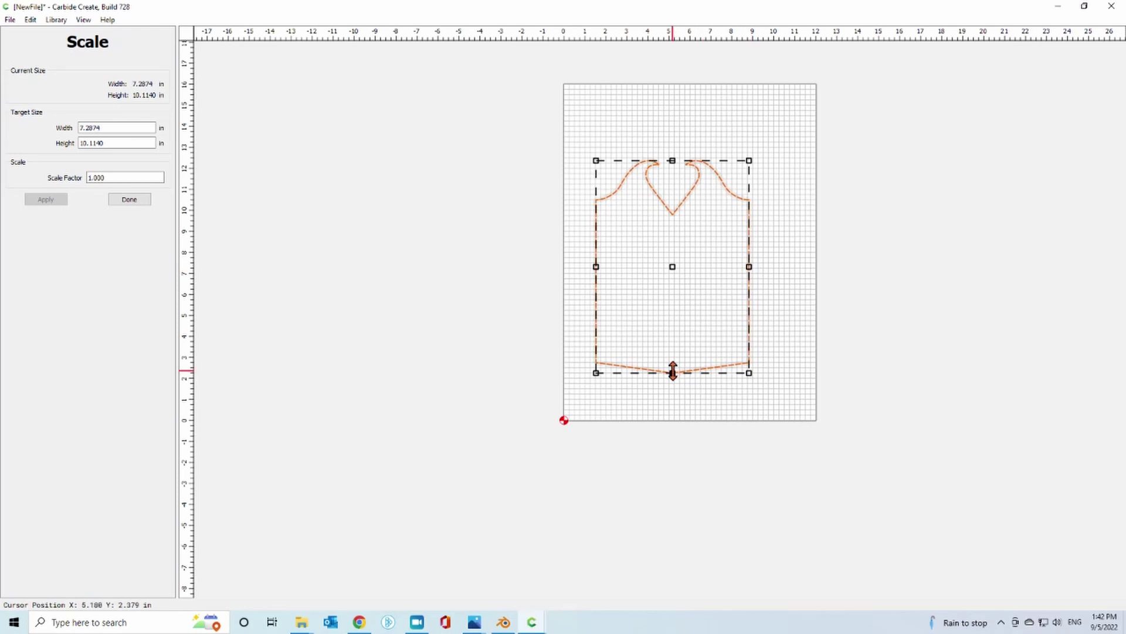
{"action": "left_click_drag", "start_coordinate": [673, 372], "coordinate": [671, 383]}
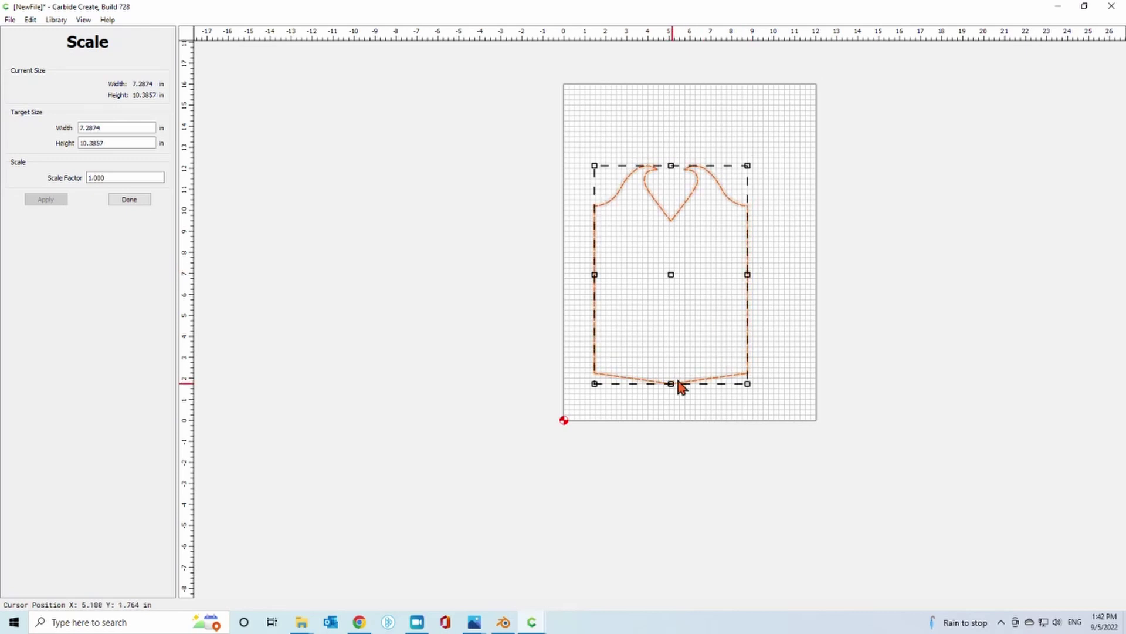